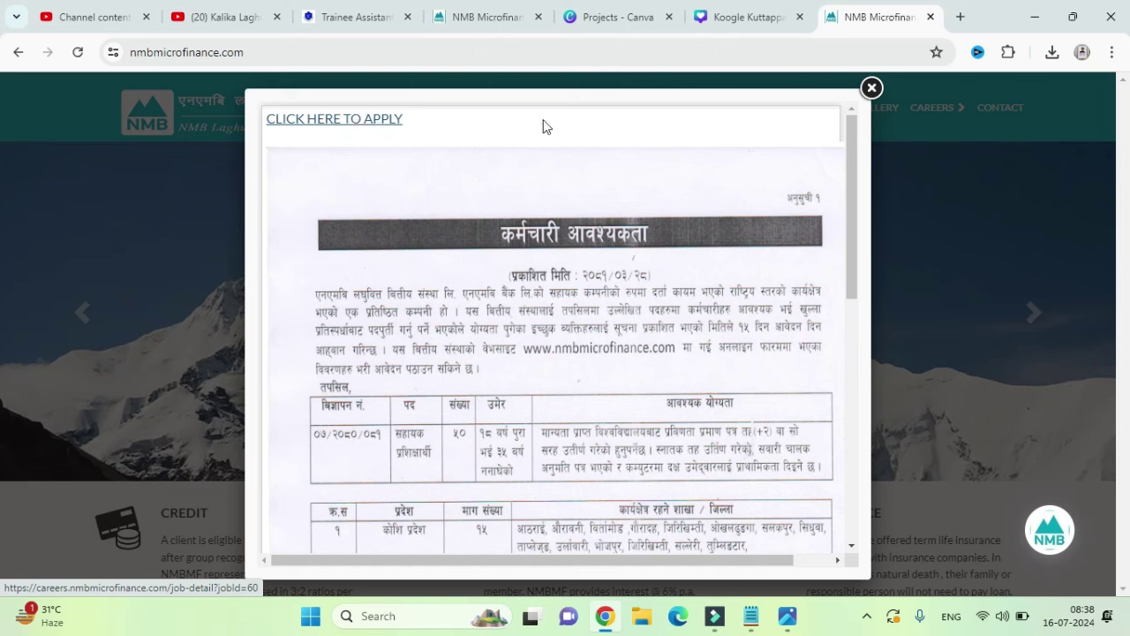
Step: Dismiss the vacancy notice and go from the Career page to the portal's Latest Careers listing
click(870, 88)
mouse_move(939, 109)
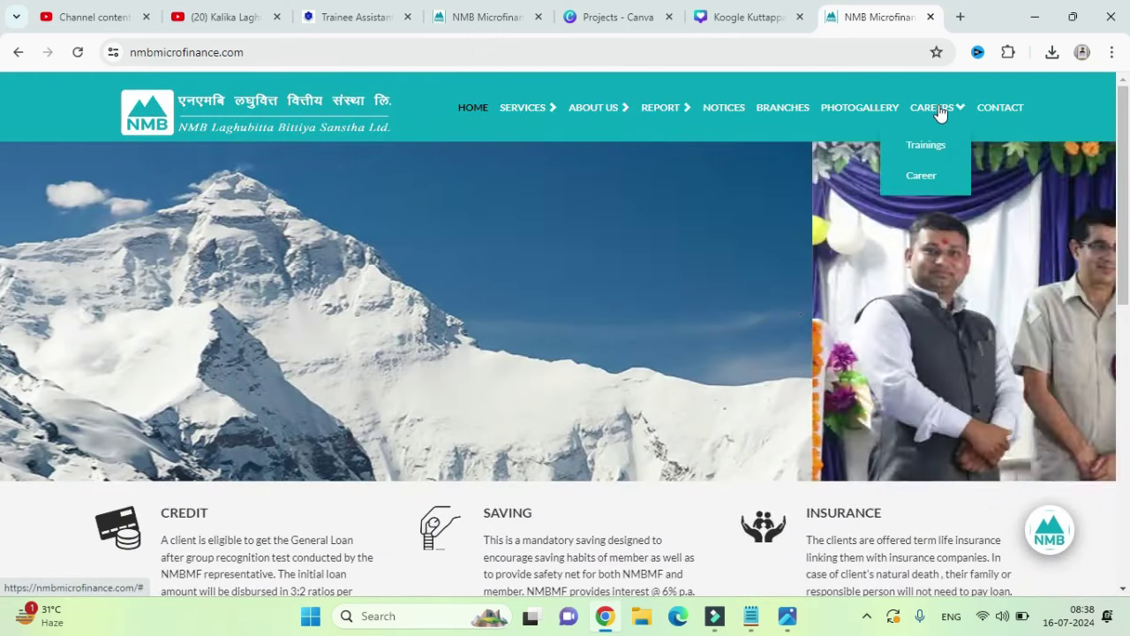
click(918, 179)
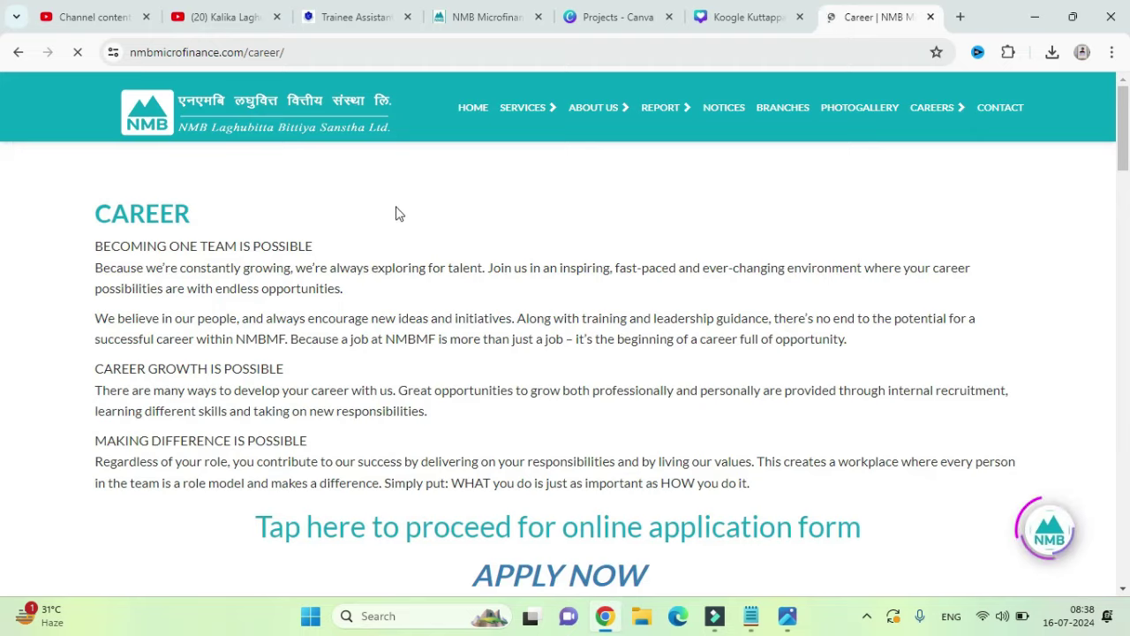
scroll(398, 214, down, 3)
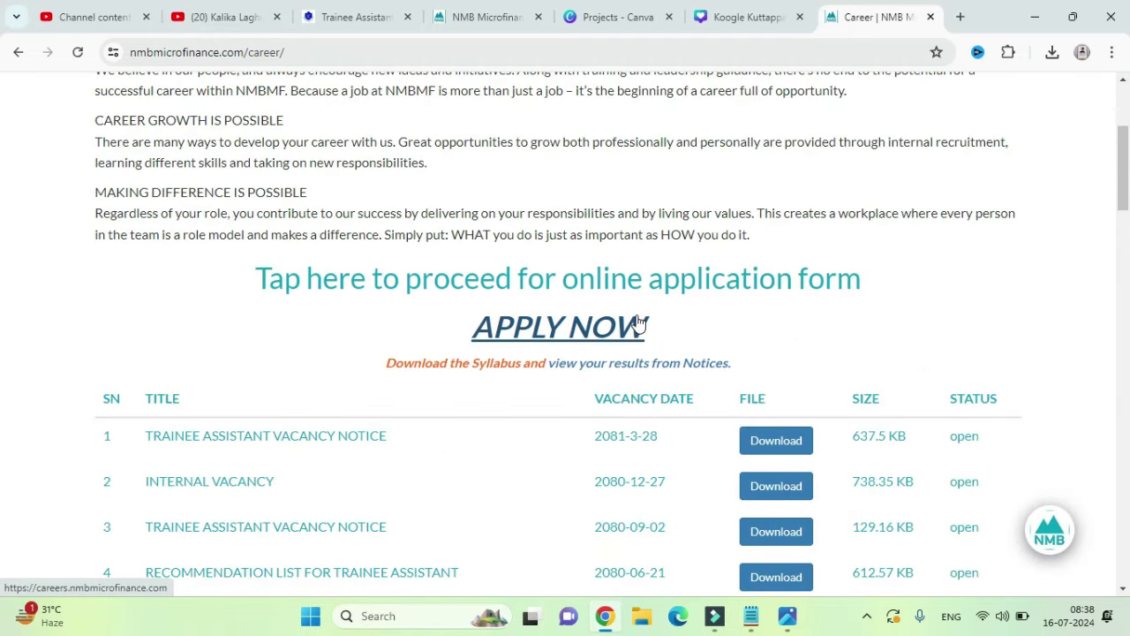
scroll(637, 323, down, 1)
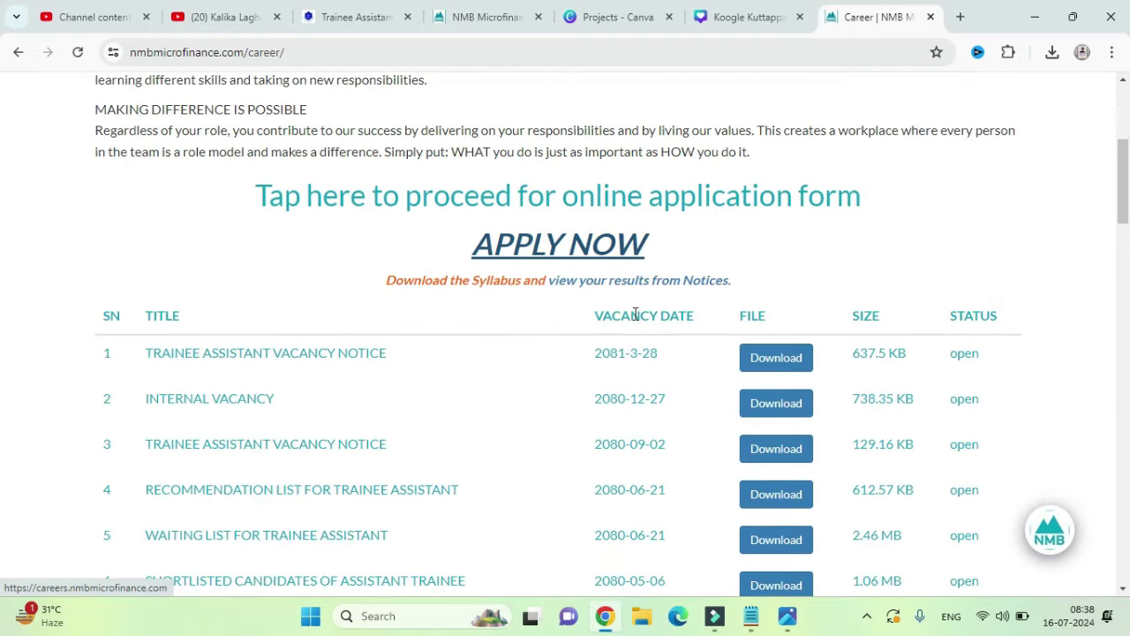
click(583, 251)
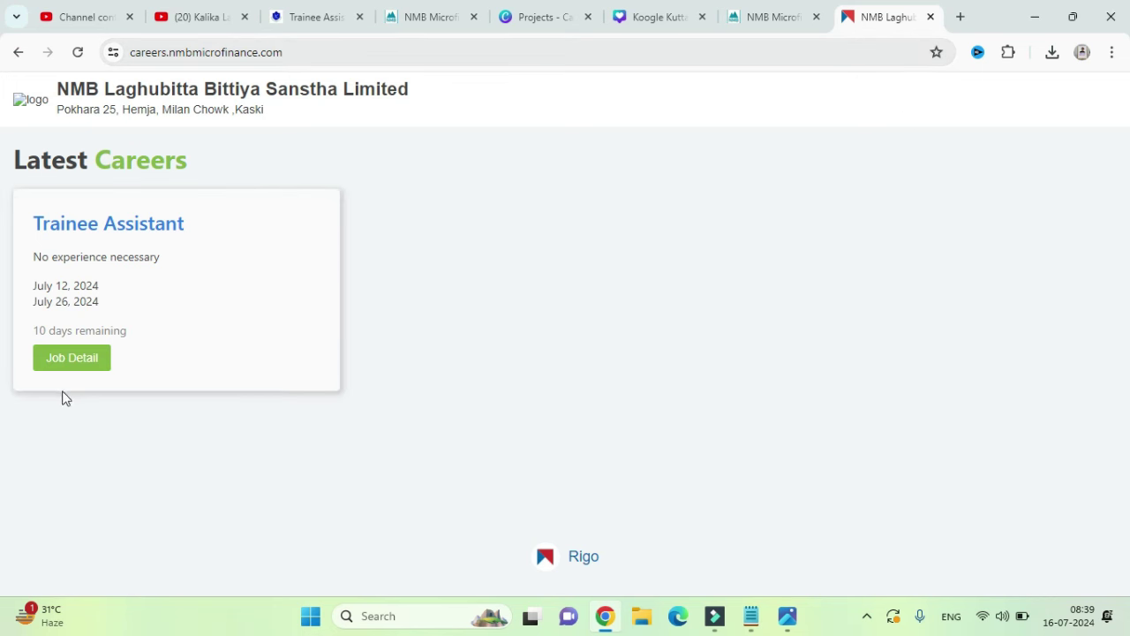
Step: Start the Trainee Assistant application with title Mr and the applicant's first and last names
click(66, 357)
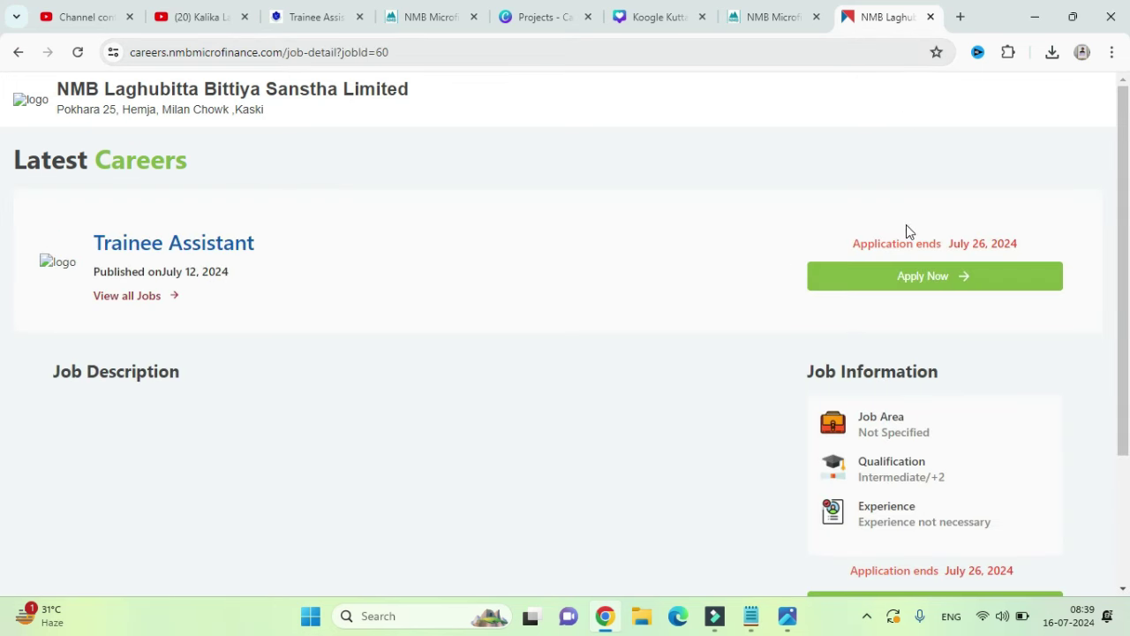
click(907, 279)
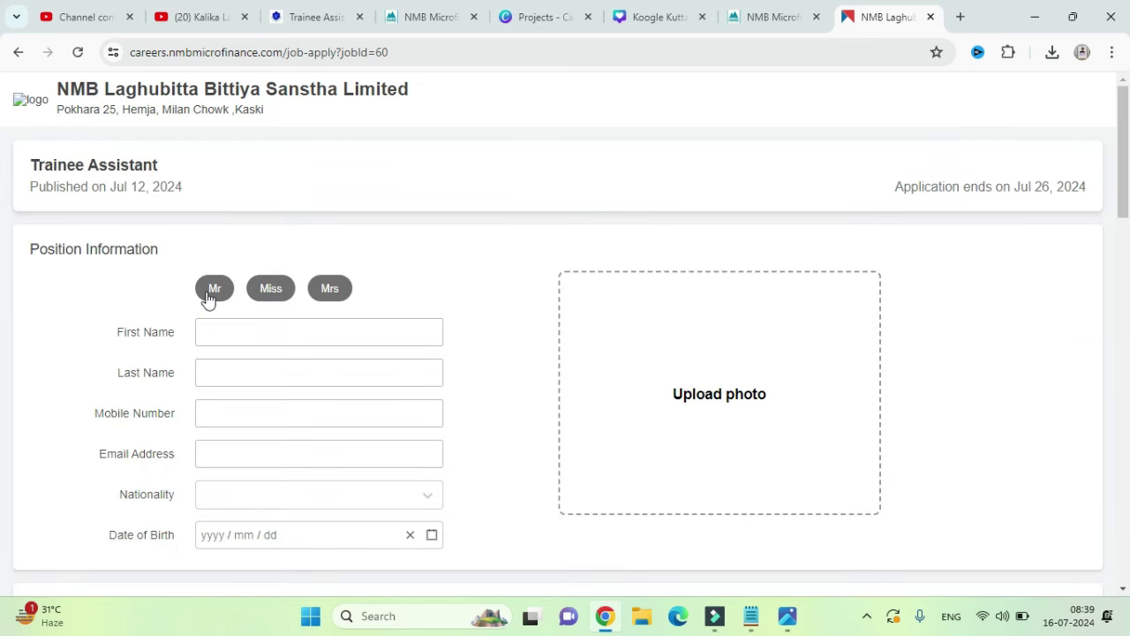
click(212, 289)
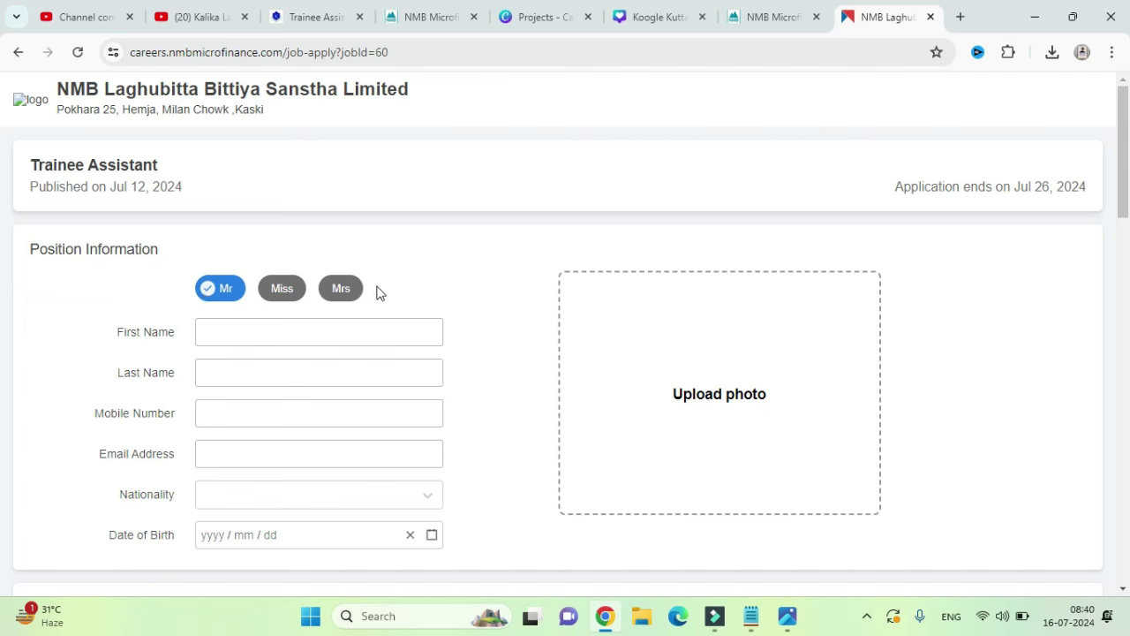
click(301, 322)
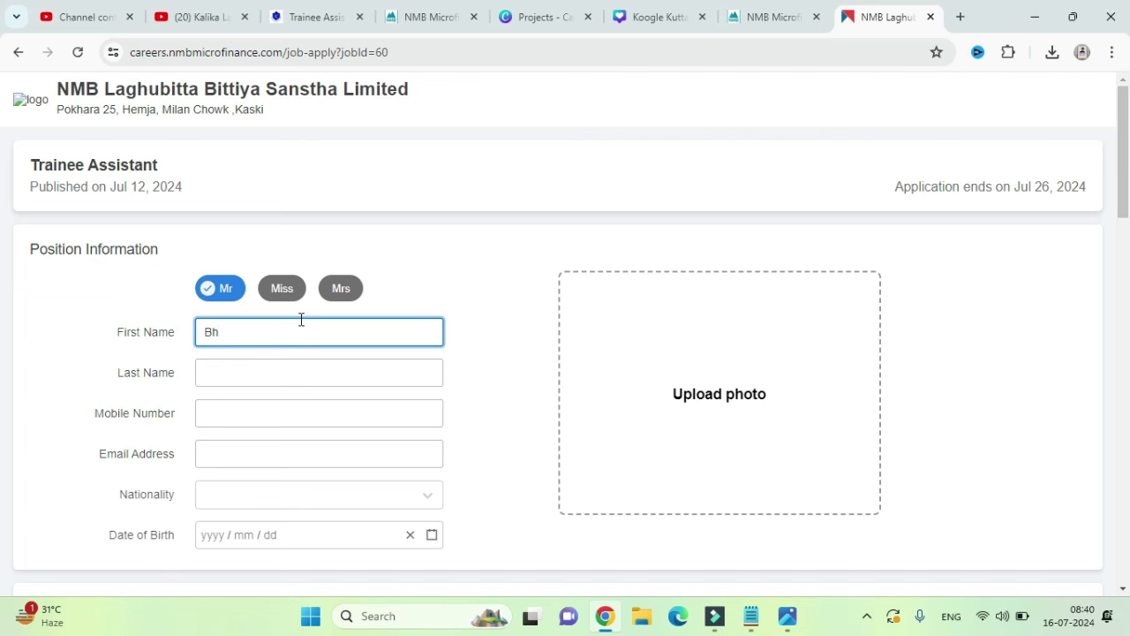
click(264, 378)
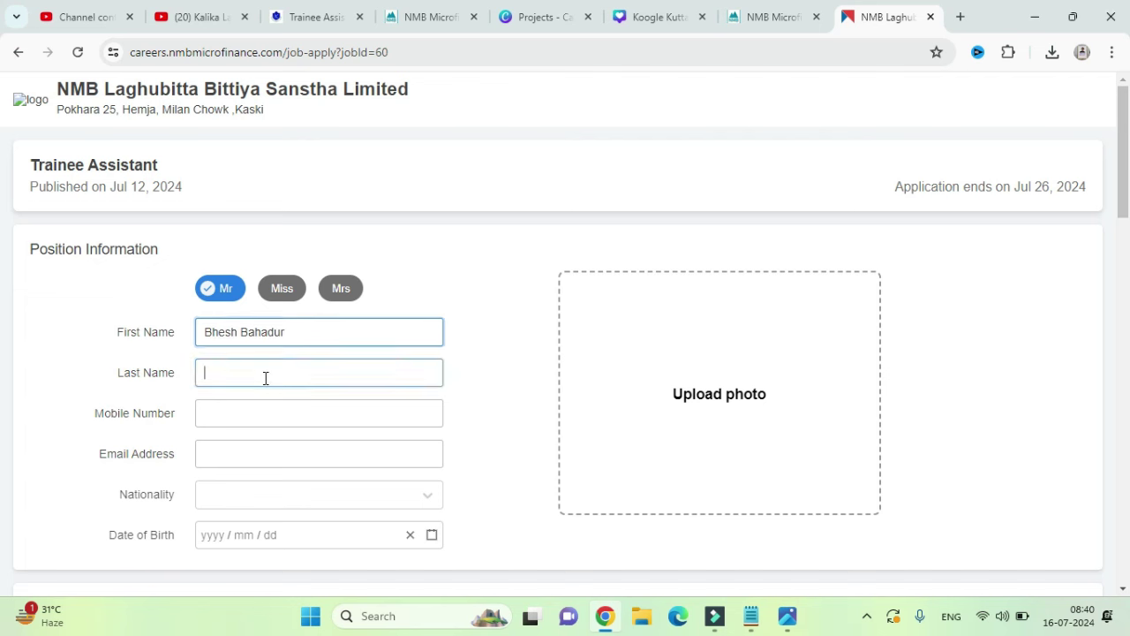
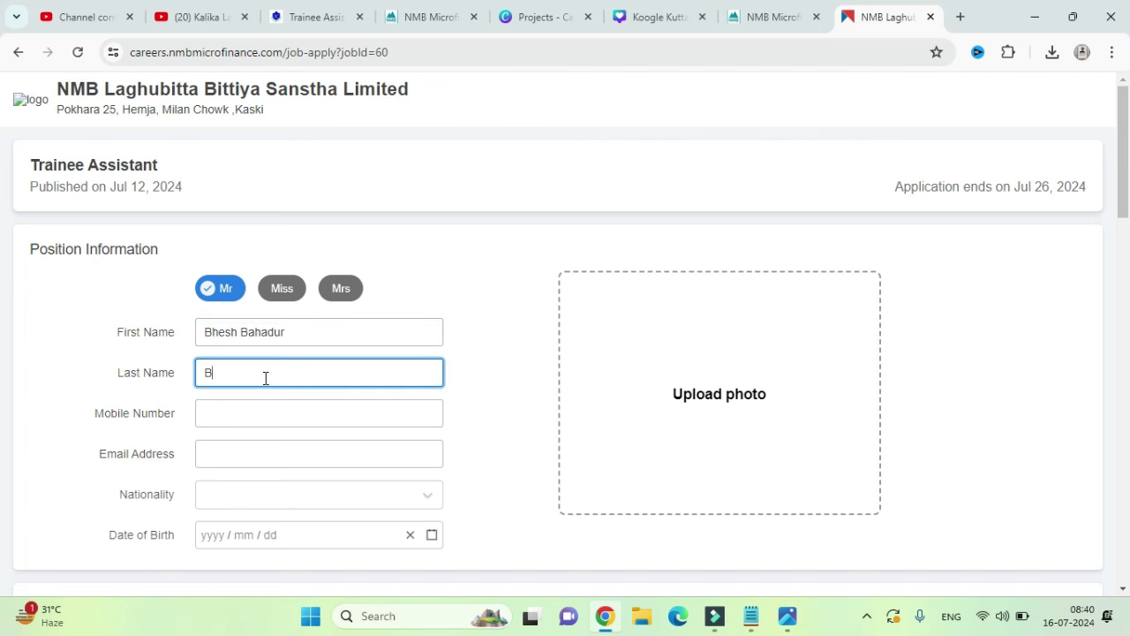
Step: Enter the applicant's mobile number and full e-mail address
click(253, 421)
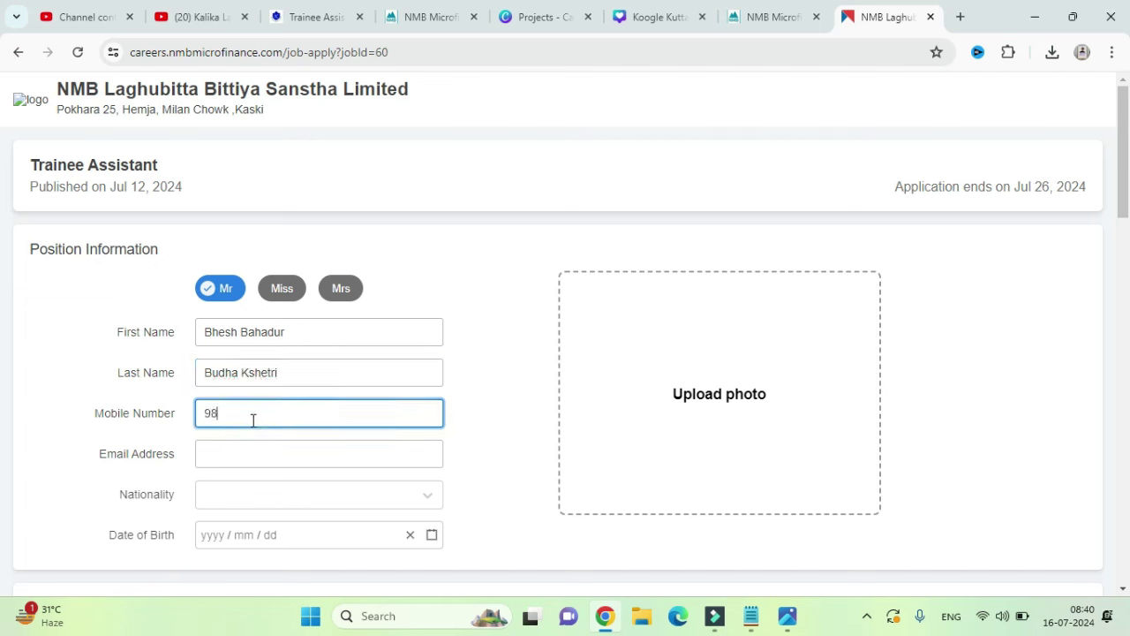
click(263, 449)
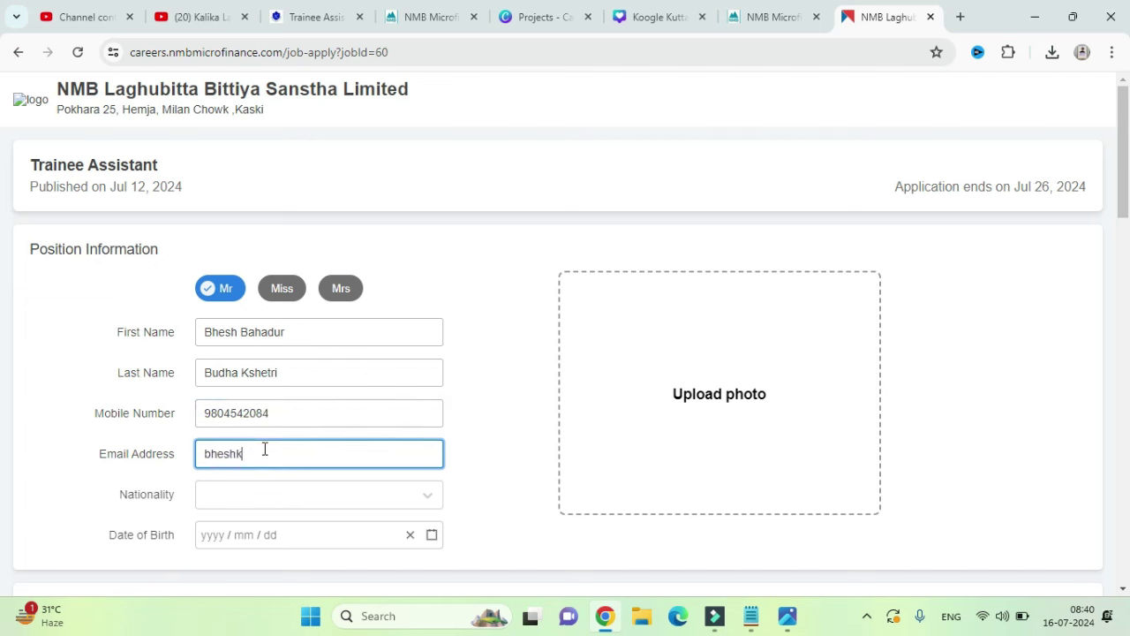
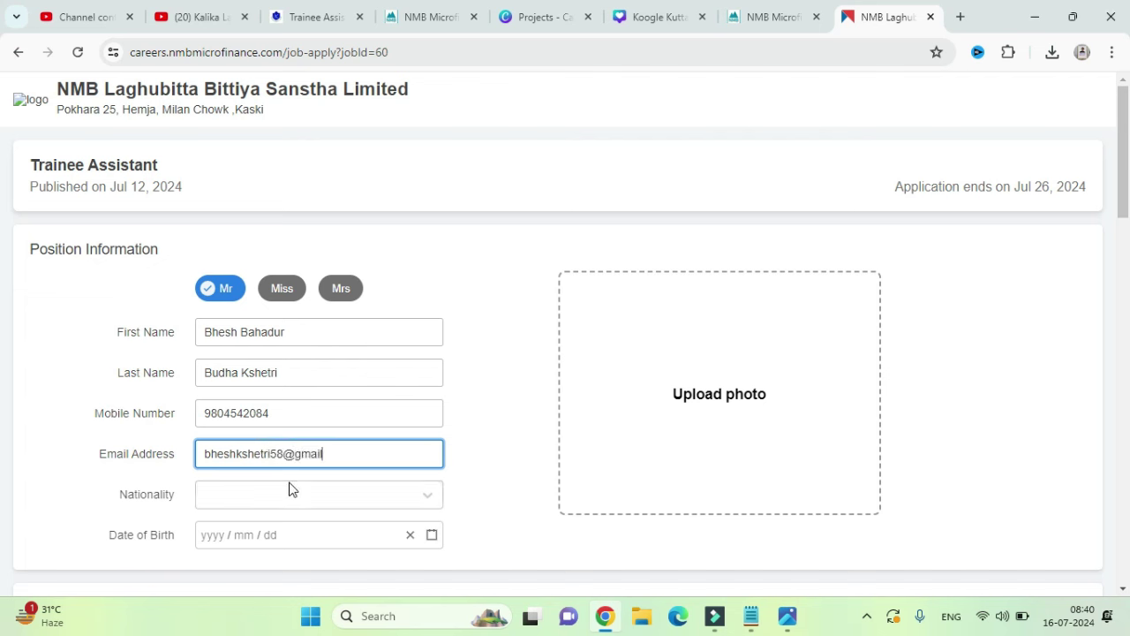
click(292, 486)
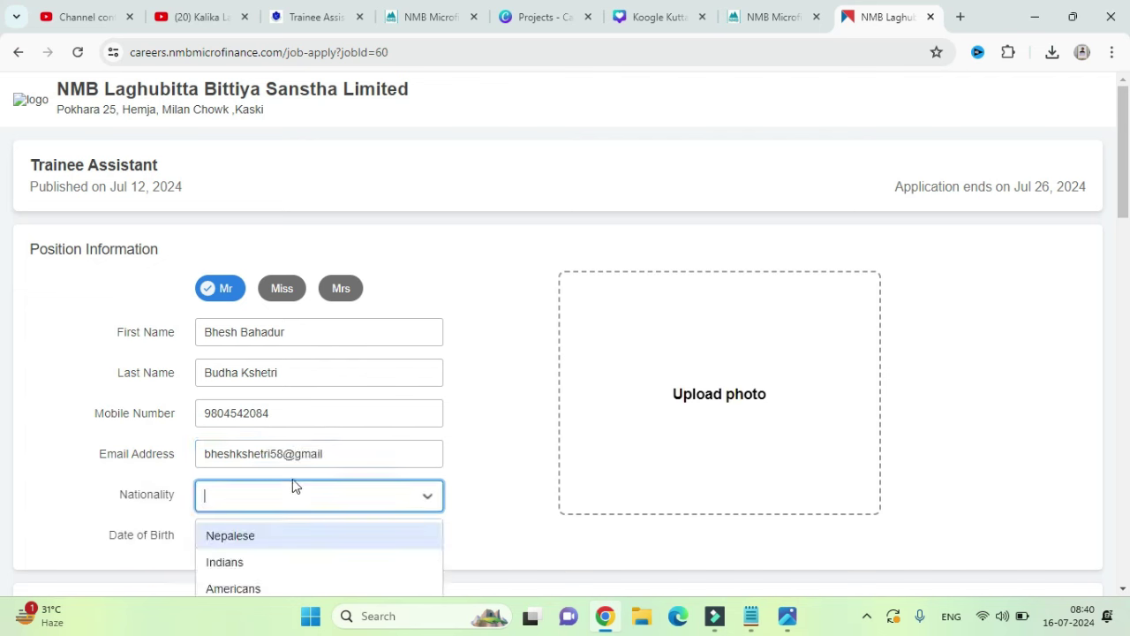
click(334, 451)
click(333, 451)
text(l.com)
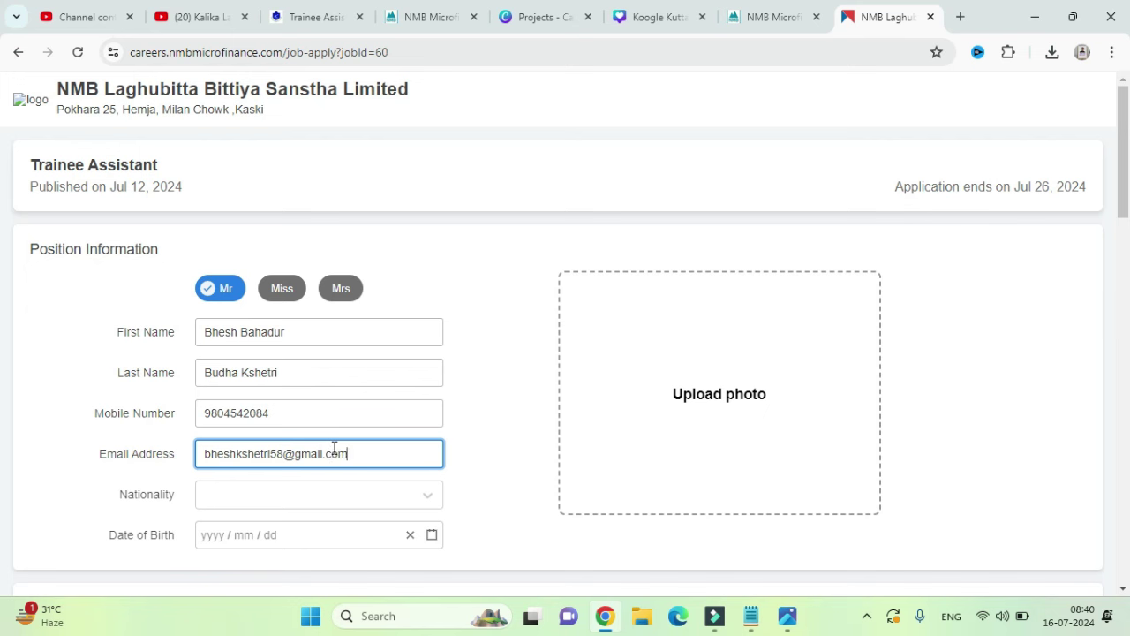
Step: Set nationality to Nepalese and pick the date of birth in the calendar
click(326, 497)
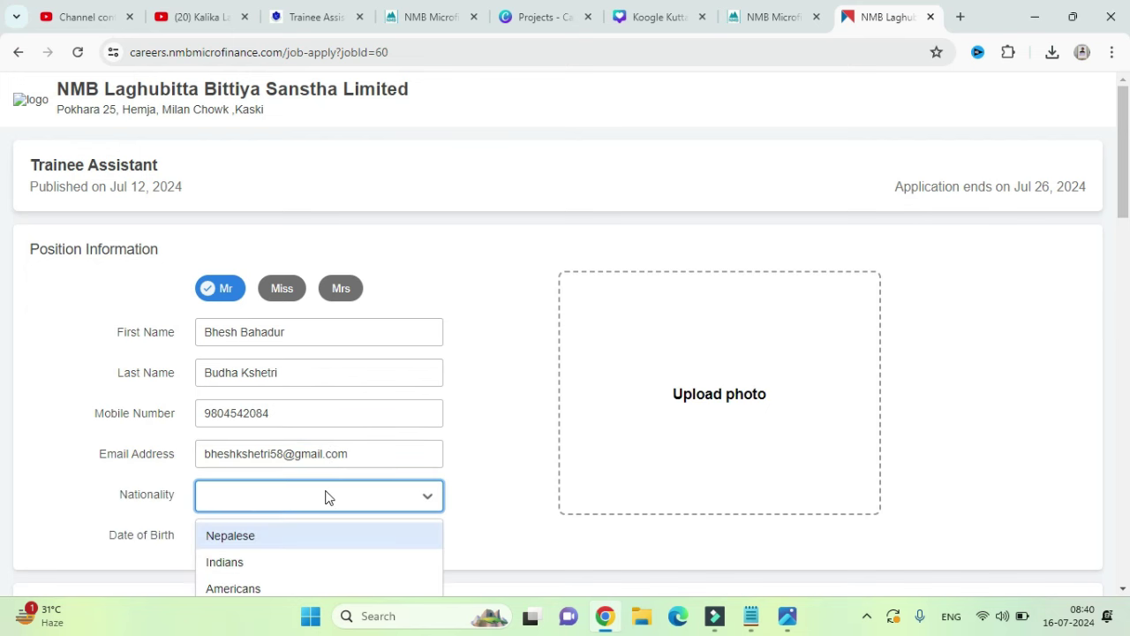
click(307, 533)
click(306, 534)
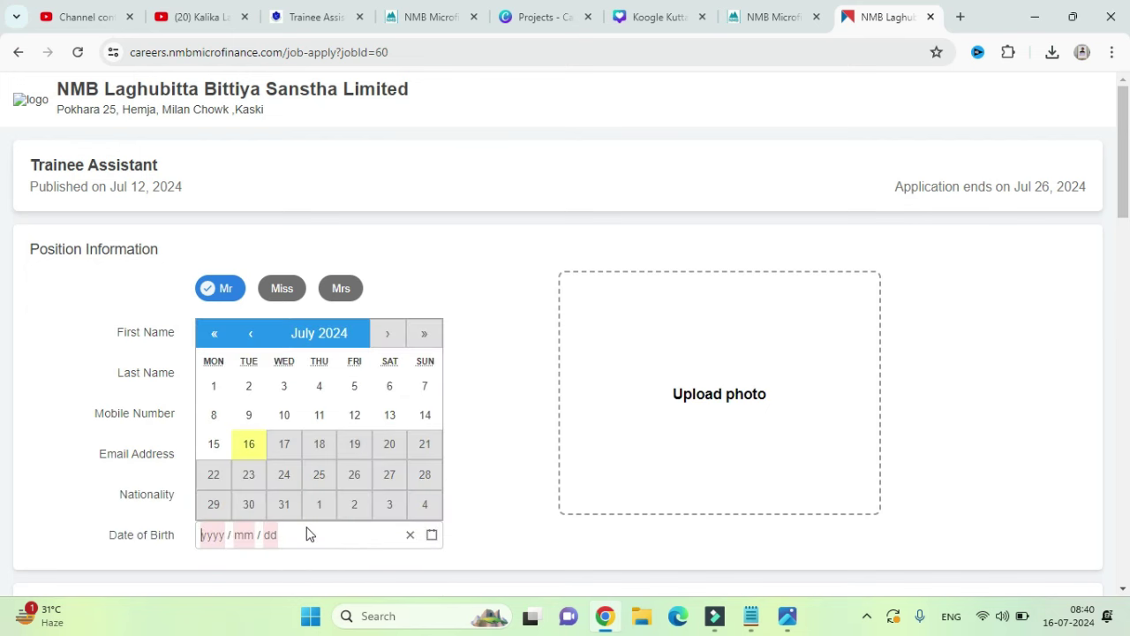
click(219, 336)
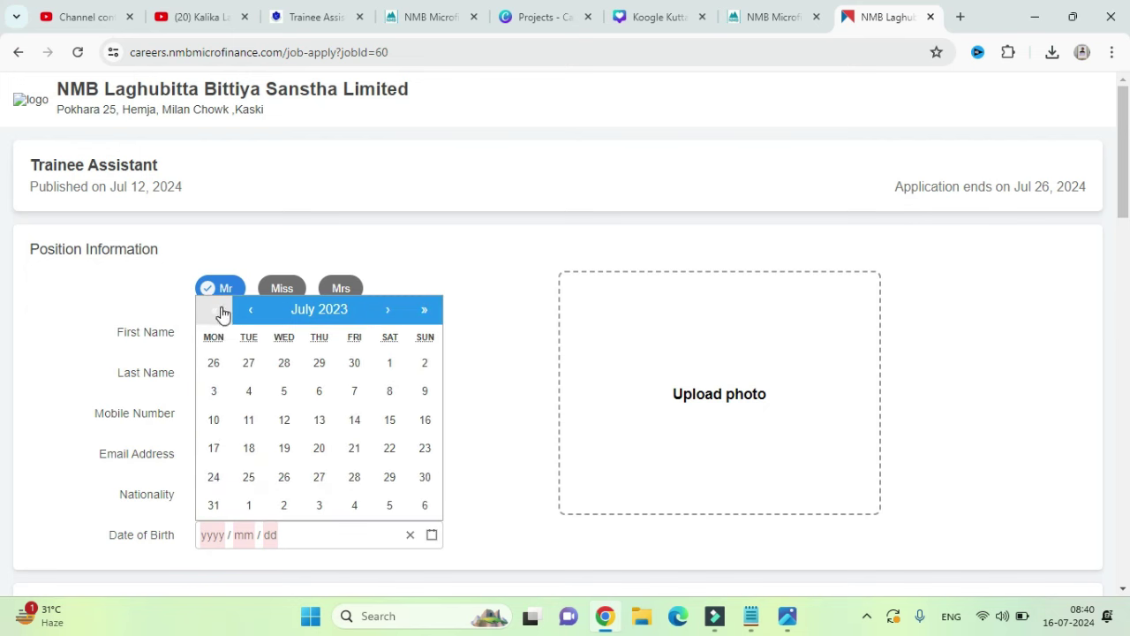
click(221, 311)
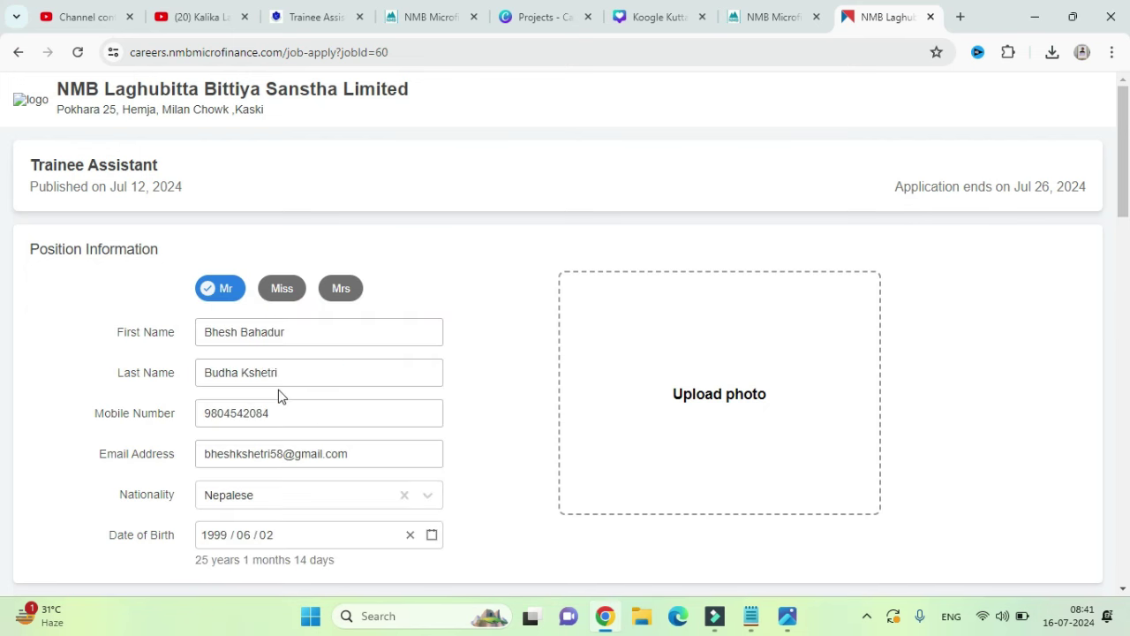
click(708, 397)
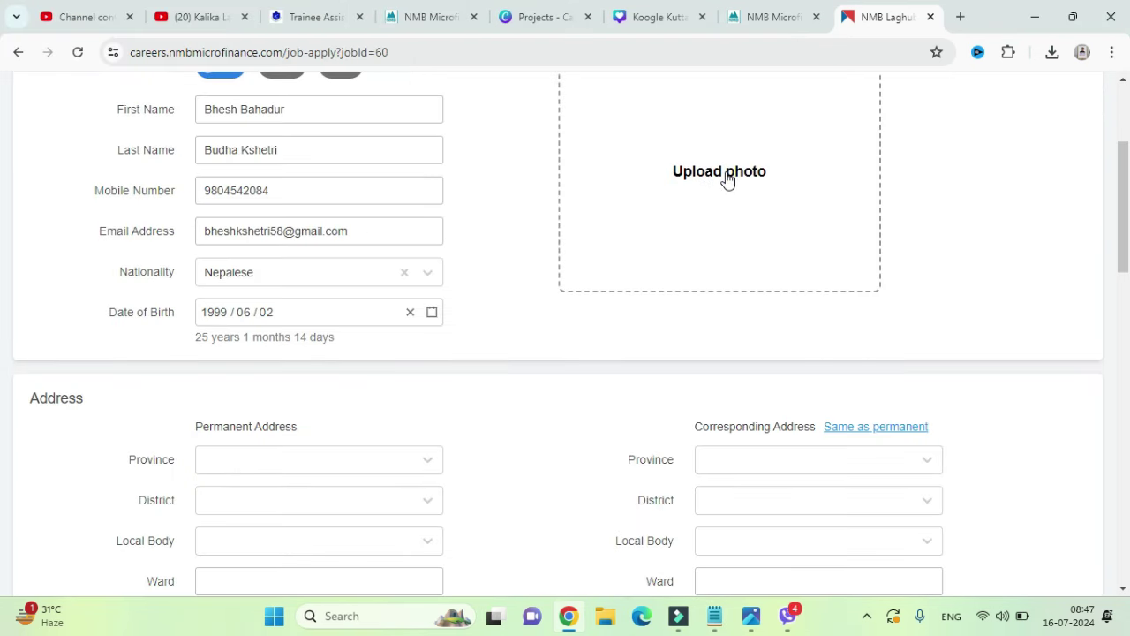
Step: Upload the photo from the Desktop folder, with the crop circle over the face
scroll(726, 179, up, 1)
scroll(720, 265, up, 3)
click(706, 393)
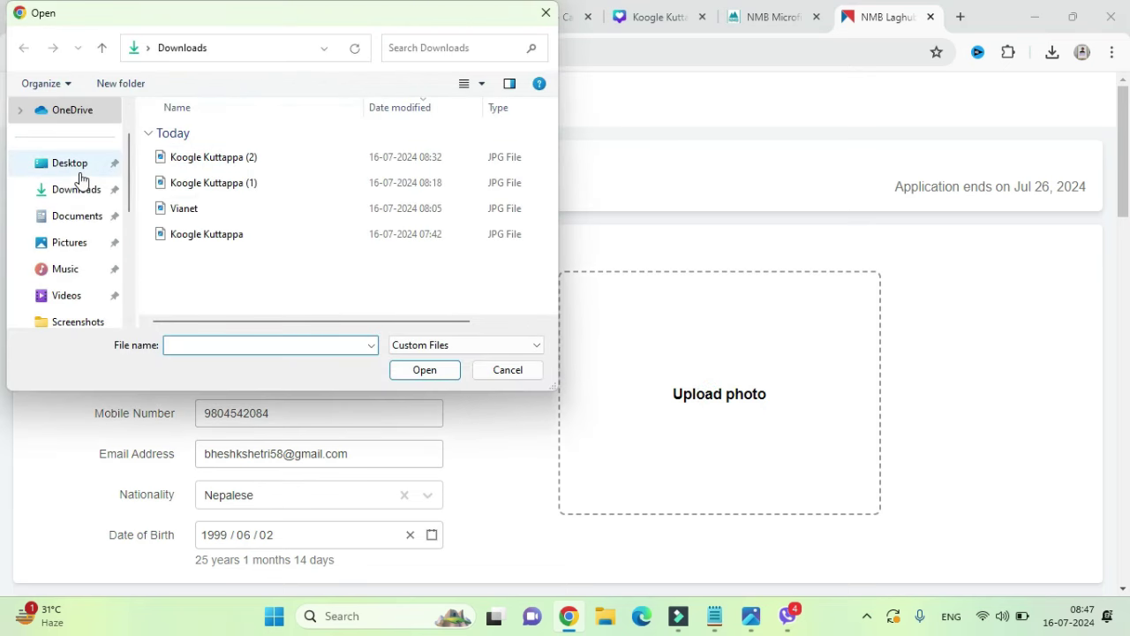
click(73, 164)
scroll(422, 202, down, 2)
double_click(291, 247)
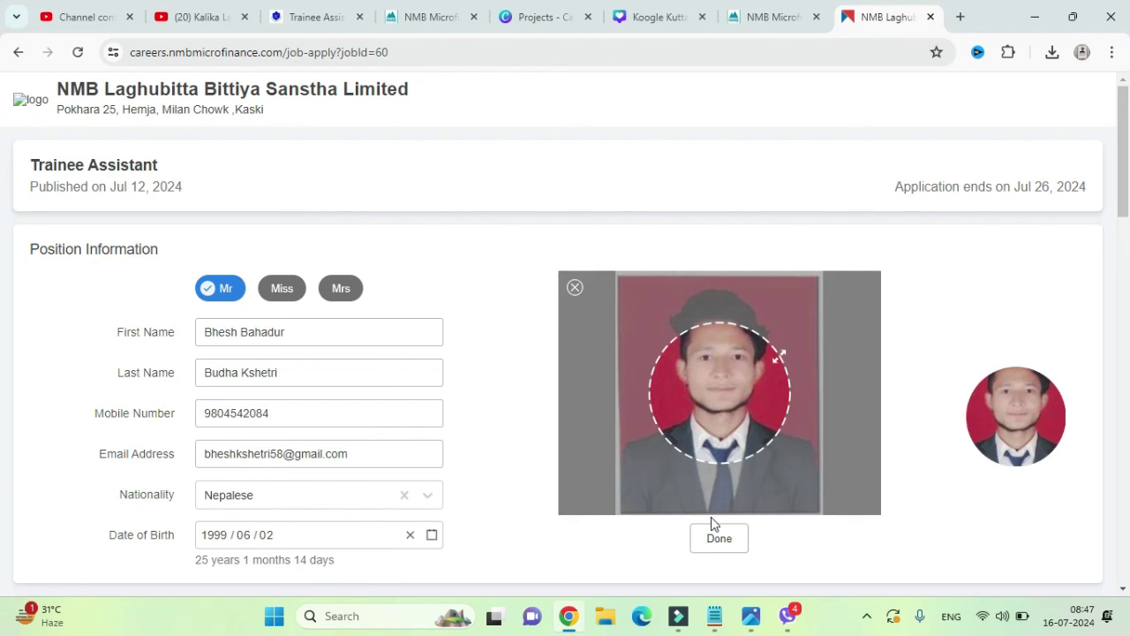
drag(704, 414, 712, 371)
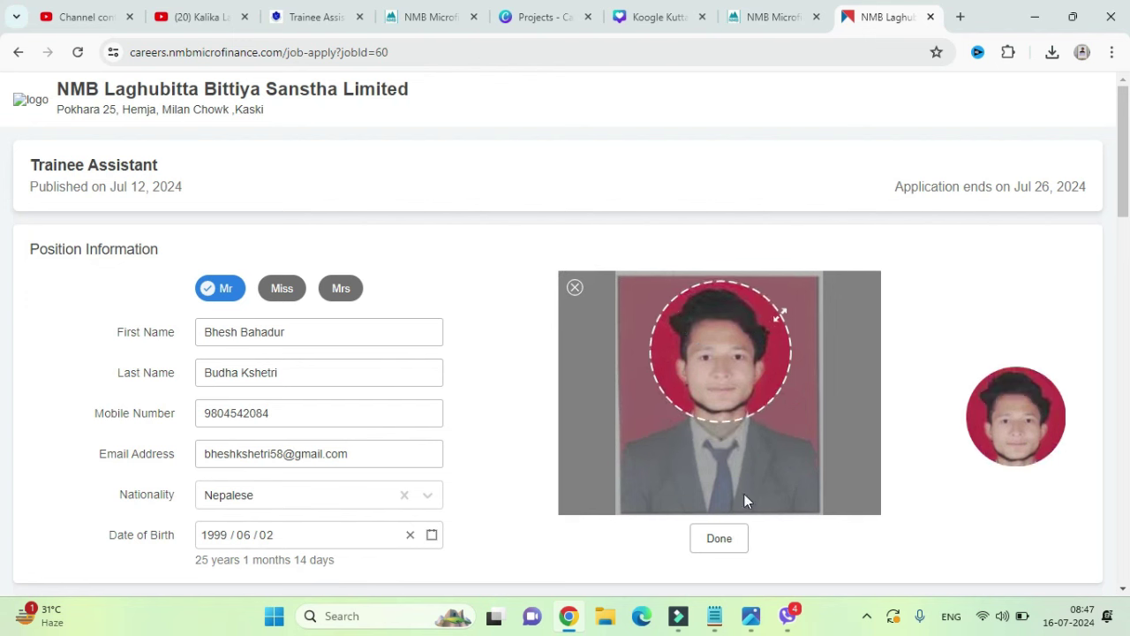
click(726, 539)
Step: Set the permanent address to Lumbini province, Banke district and the rural municipality
scroll(654, 437, down, 2)
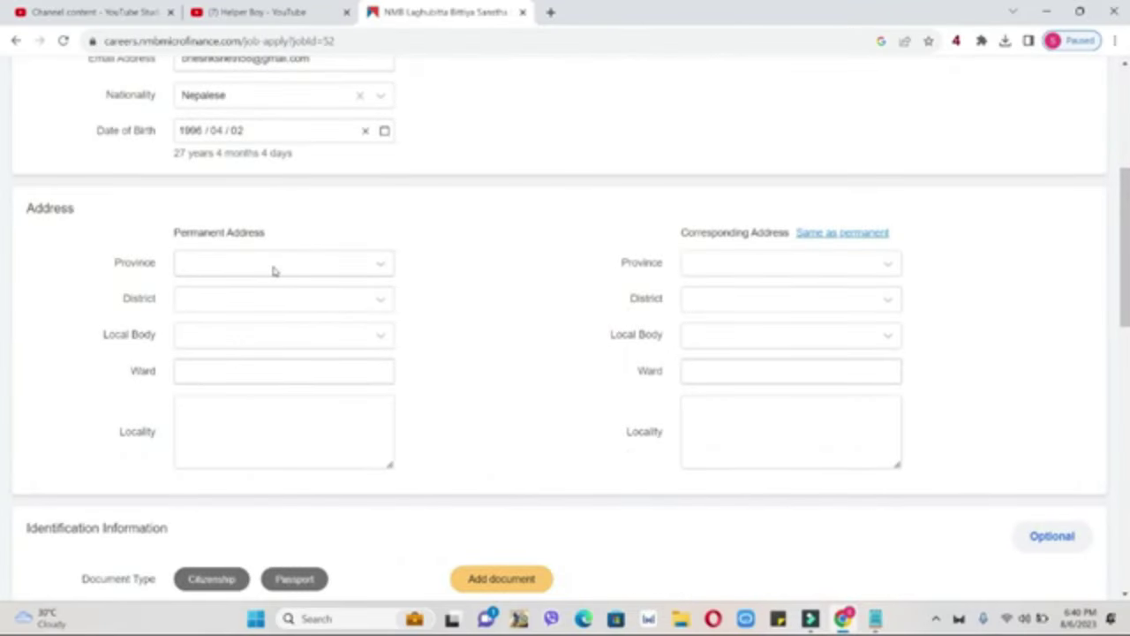
click(272, 267)
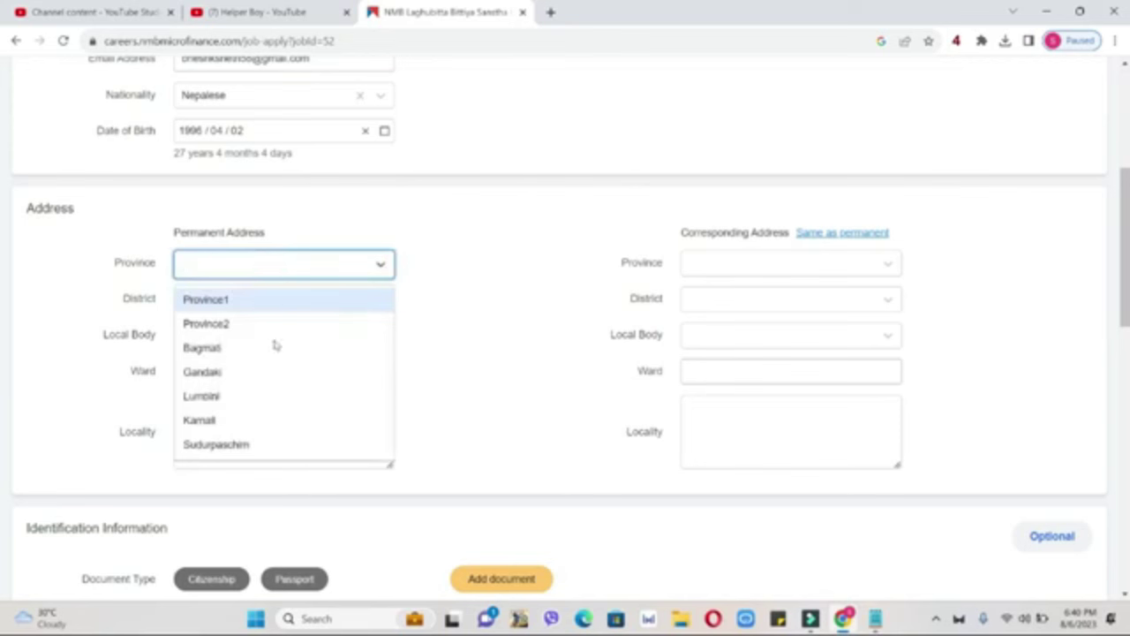
click(265, 396)
click(356, 300)
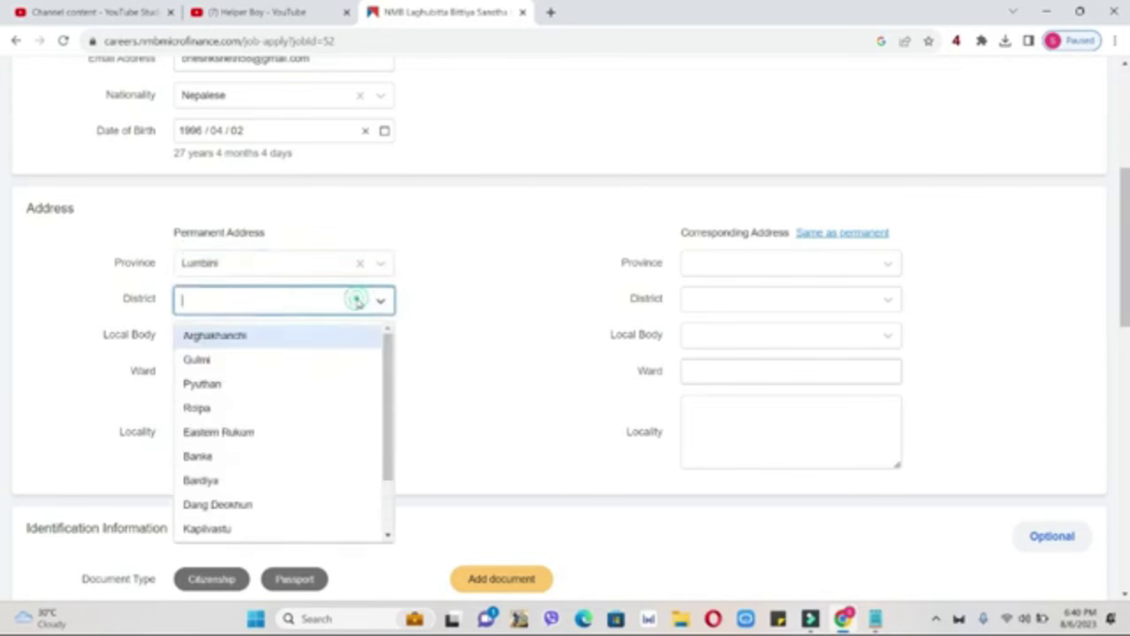
click(305, 458)
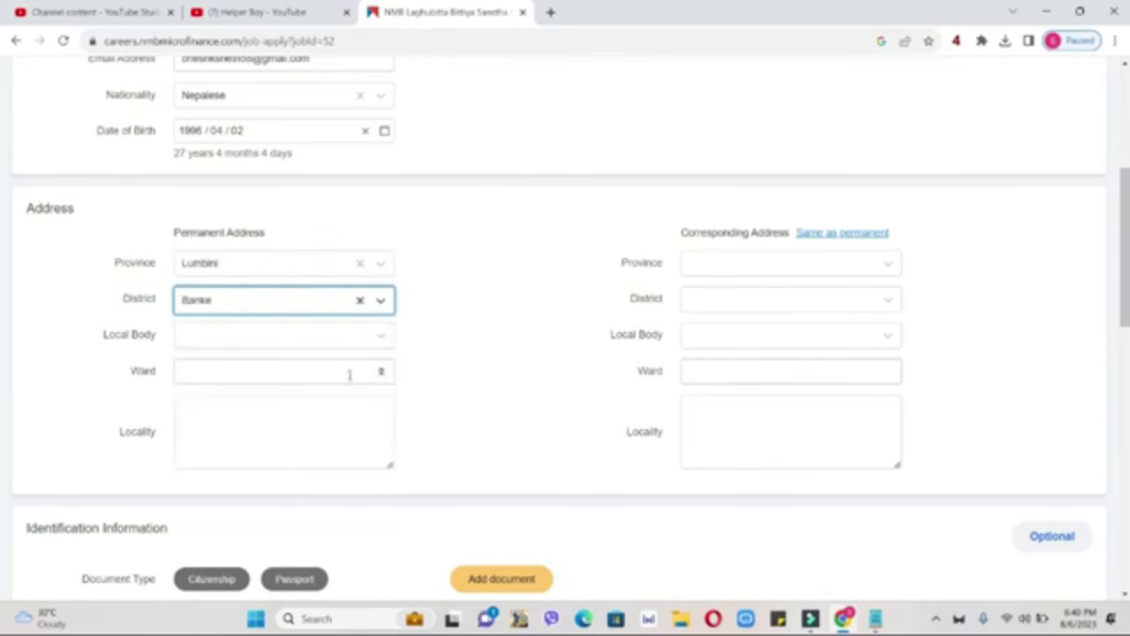
click(322, 339)
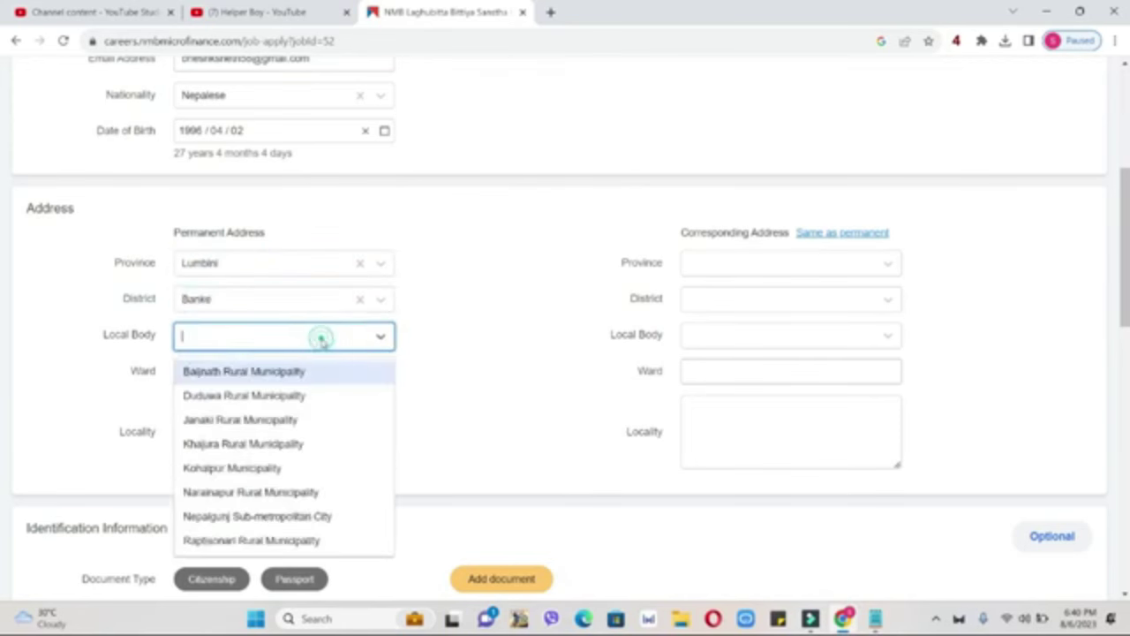
click(323, 440)
Step: Enter ward 1 and the locality, then make the corresponding address the same as permanent
click(335, 375)
text(1)
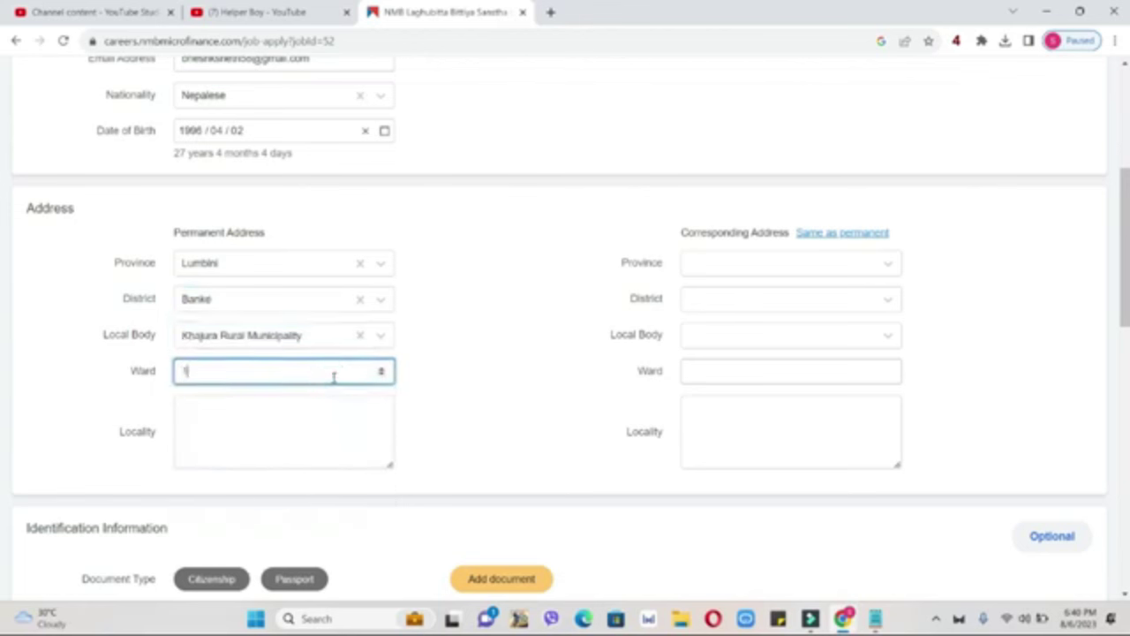
click(327, 437)
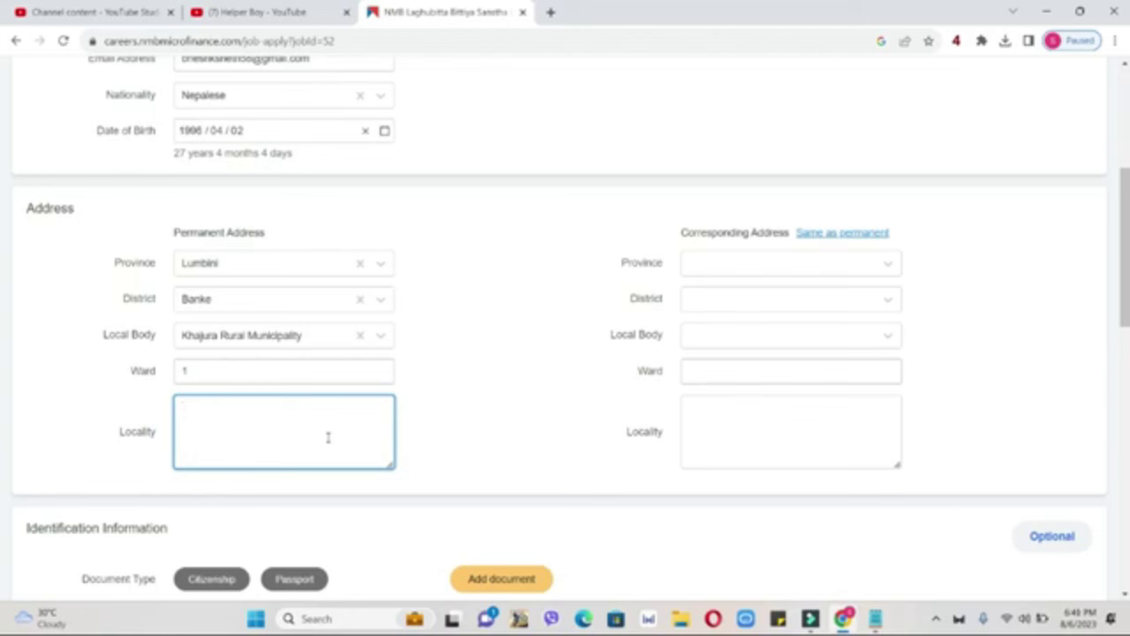
text(sanckhajura)
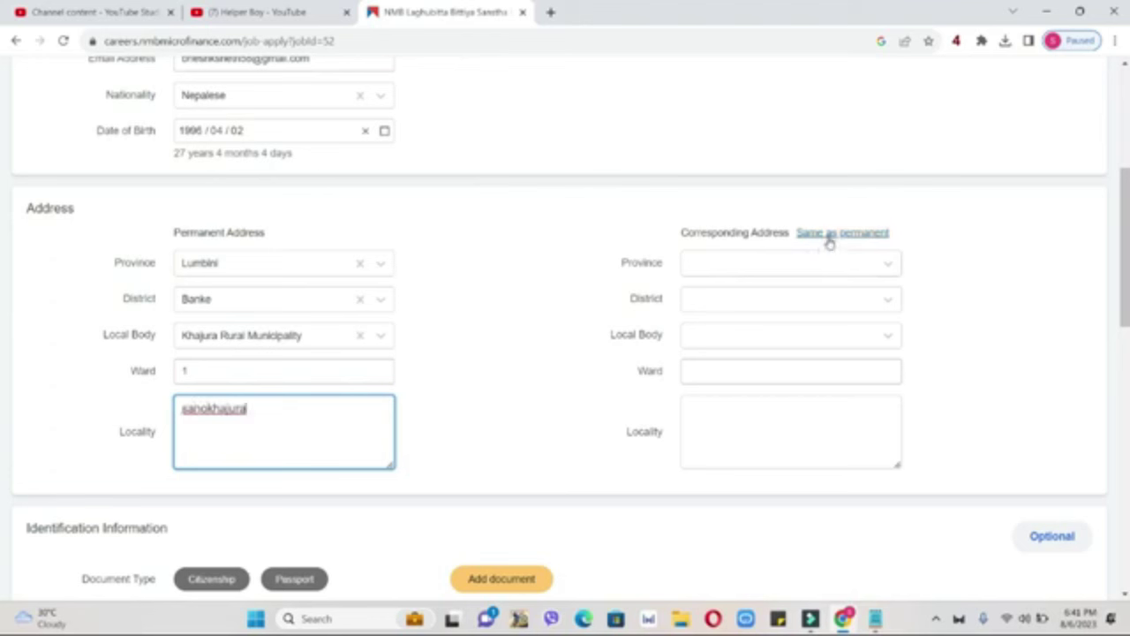
click(829, 241)
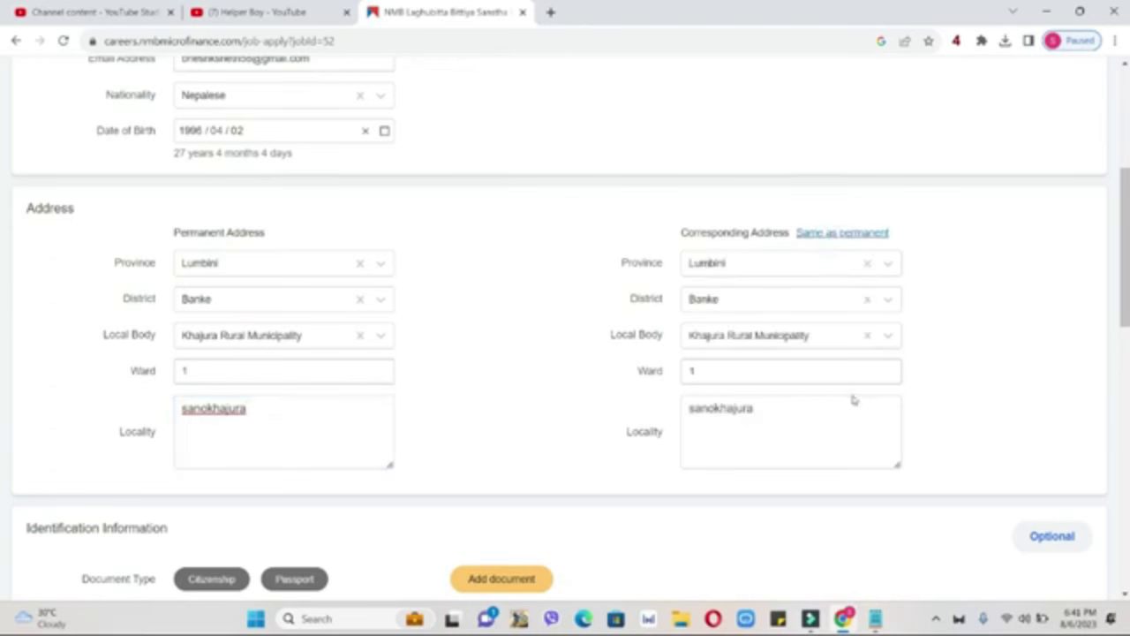
Step: Choose Citizenship with its document attached, and record no passport and a Two Wheeler licence
scroll(3, 319, down, 3)
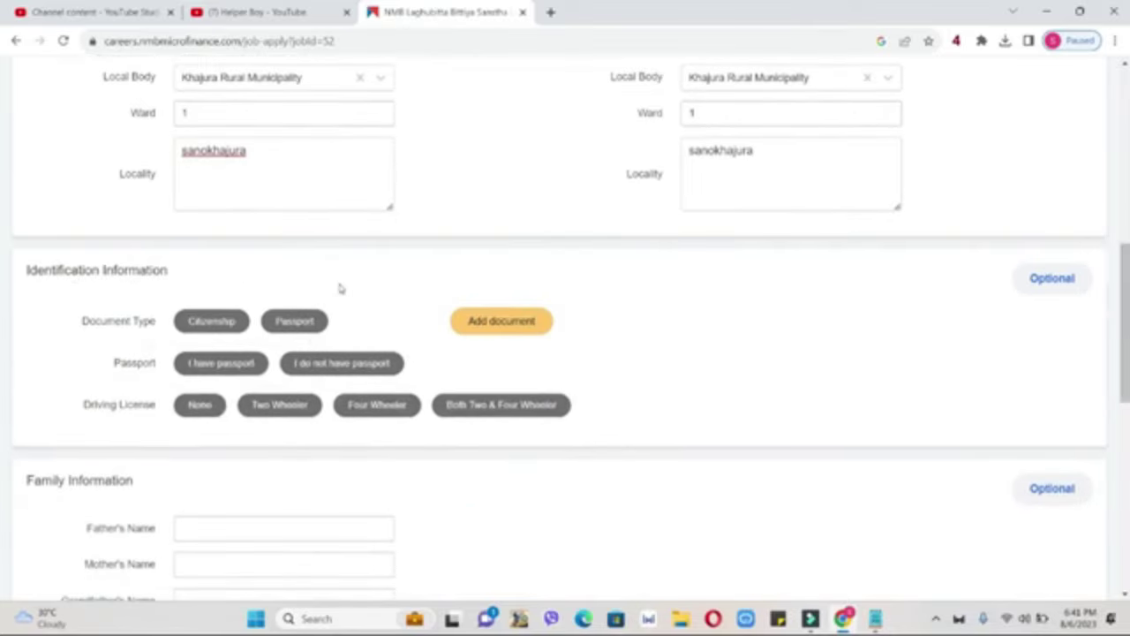
click(216, 324)
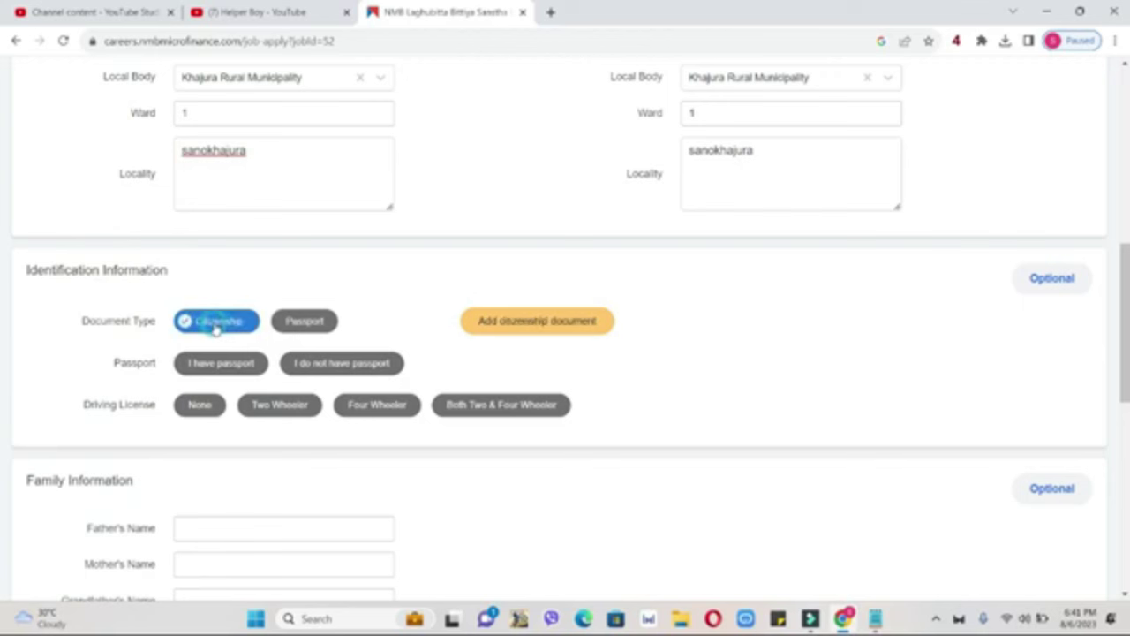
click(549, 316)
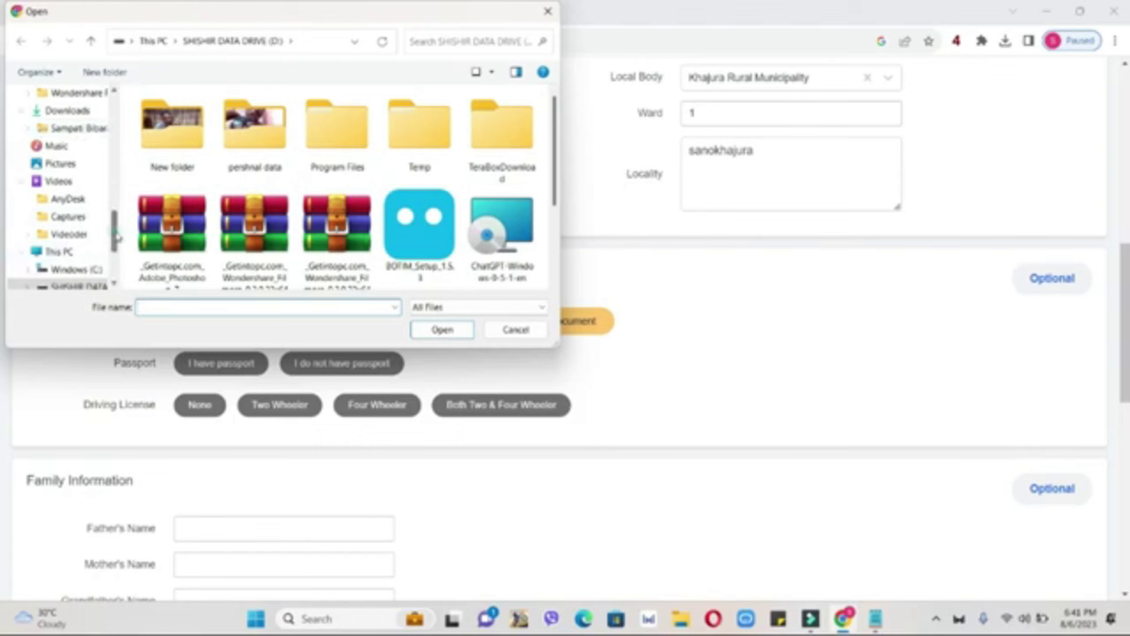
drag(113, 237, 114, 173)
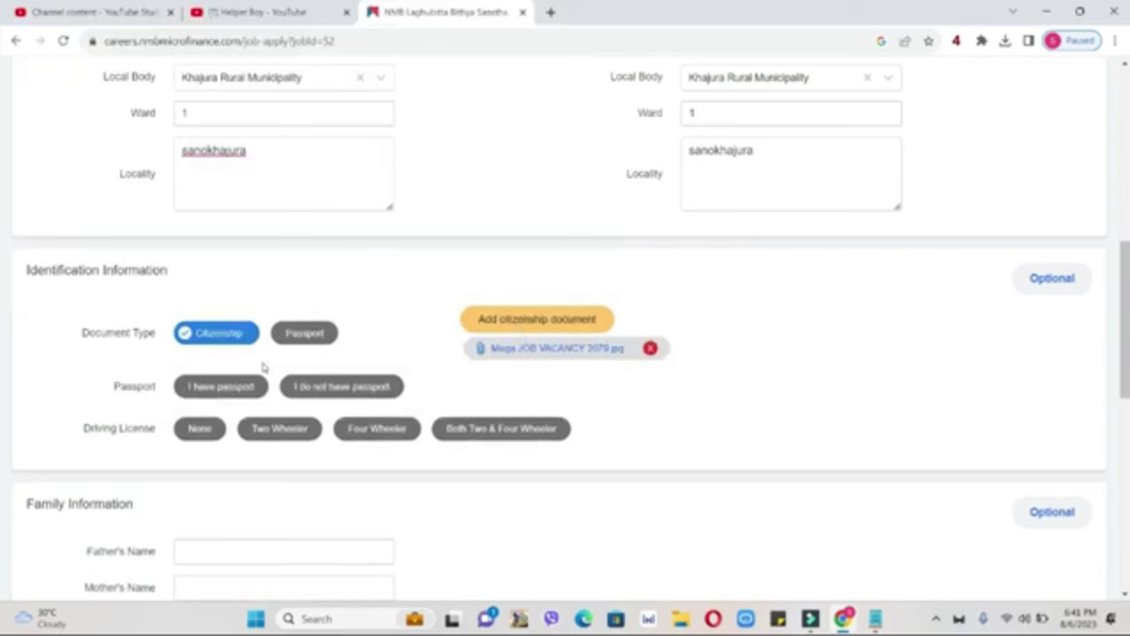
click(361, 389)
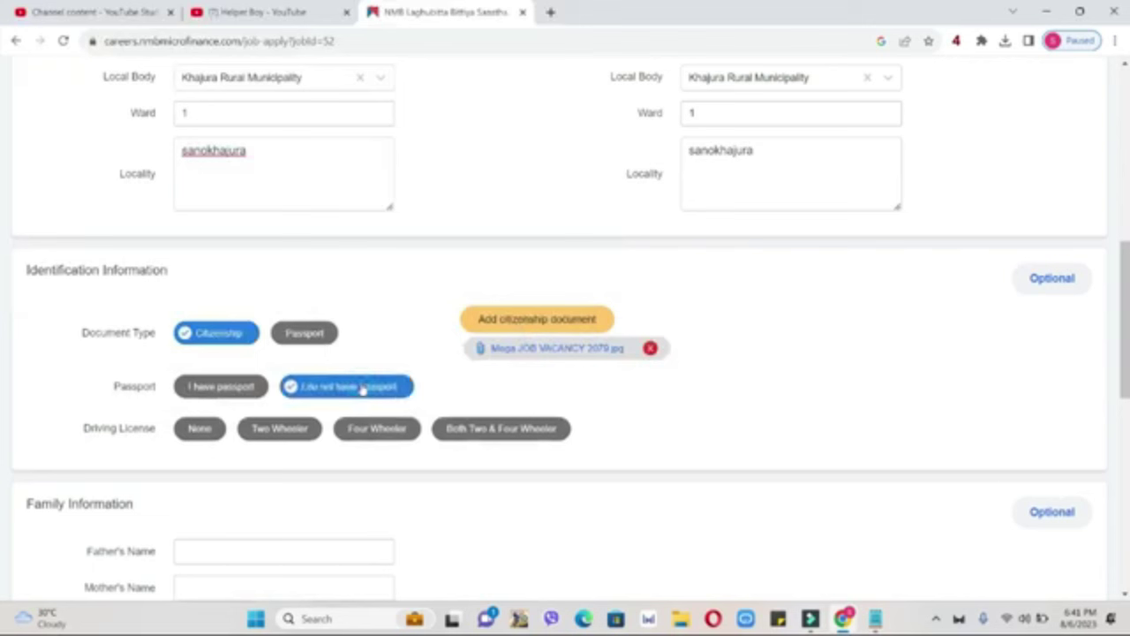
click(279, 431)
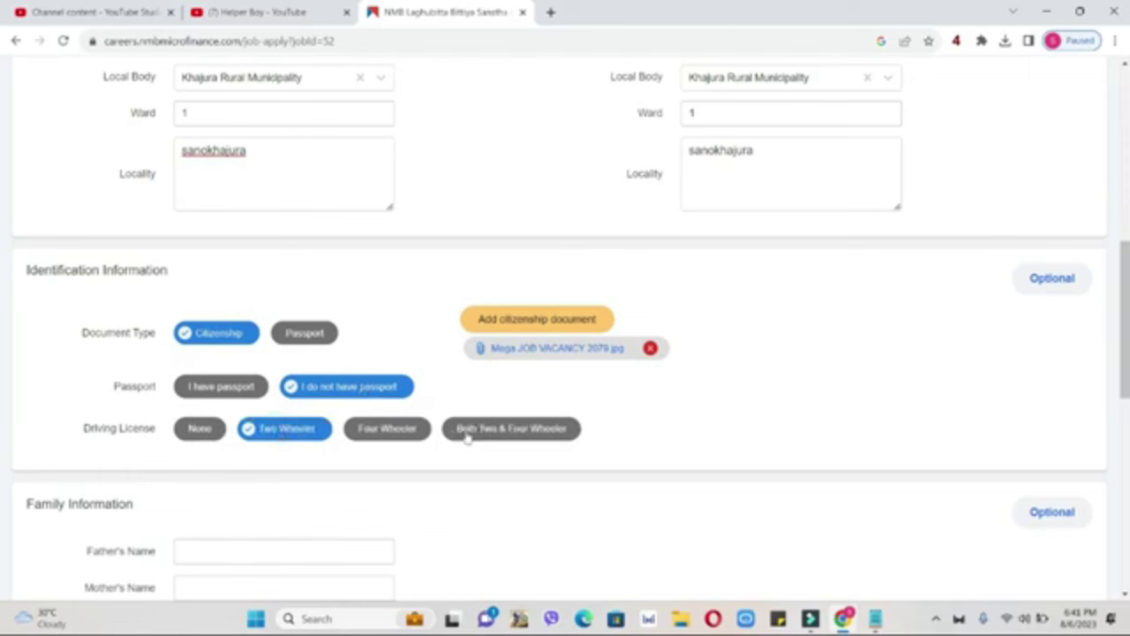
Step: Enter the father's, mother's and grandfather's first names and mark marital status Single
scroll(553, 329, down, 4)
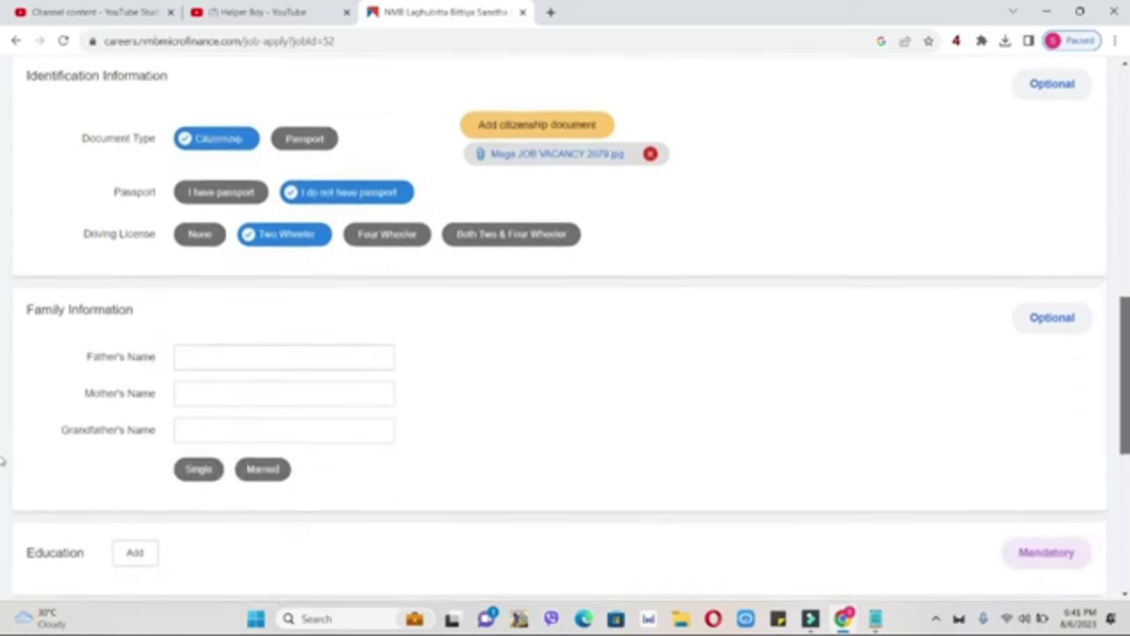
click(293, 217)
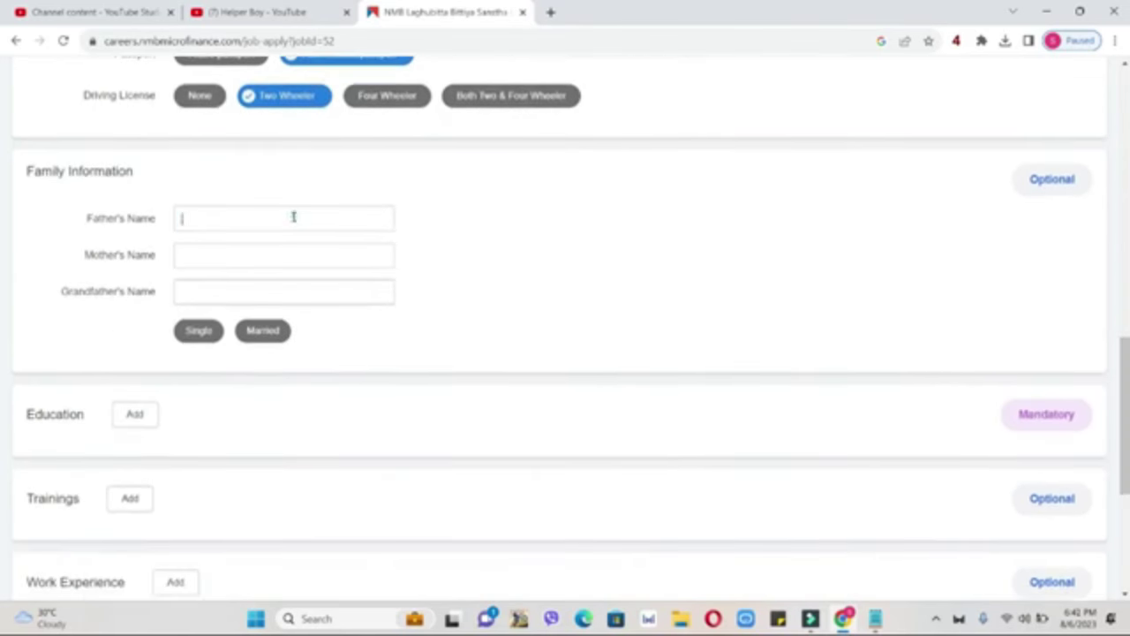
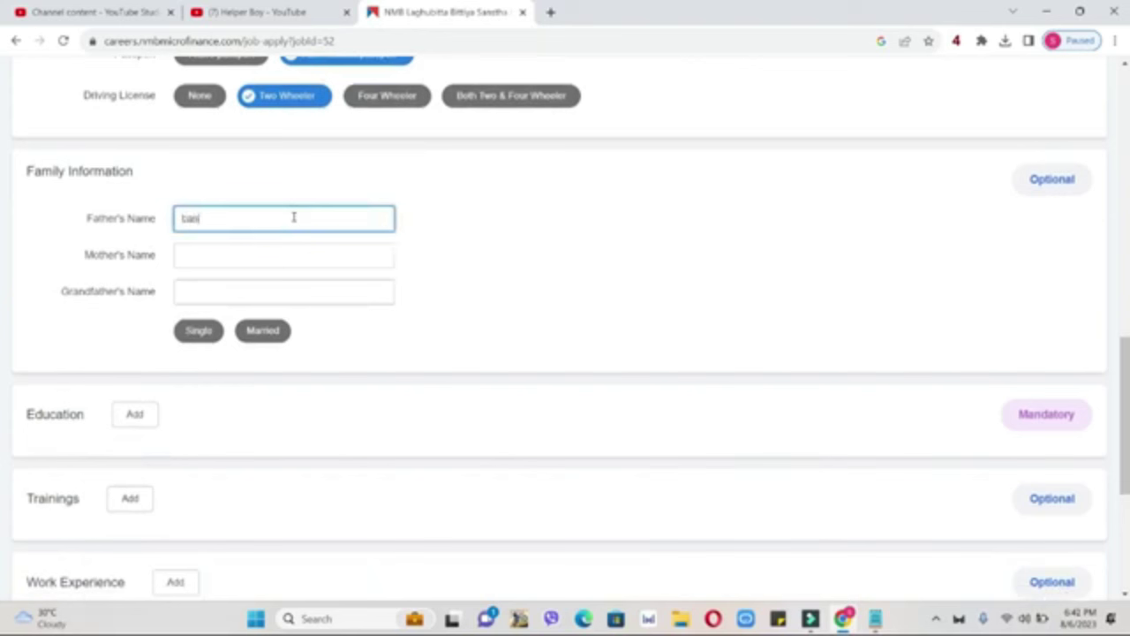
click(256, 251)
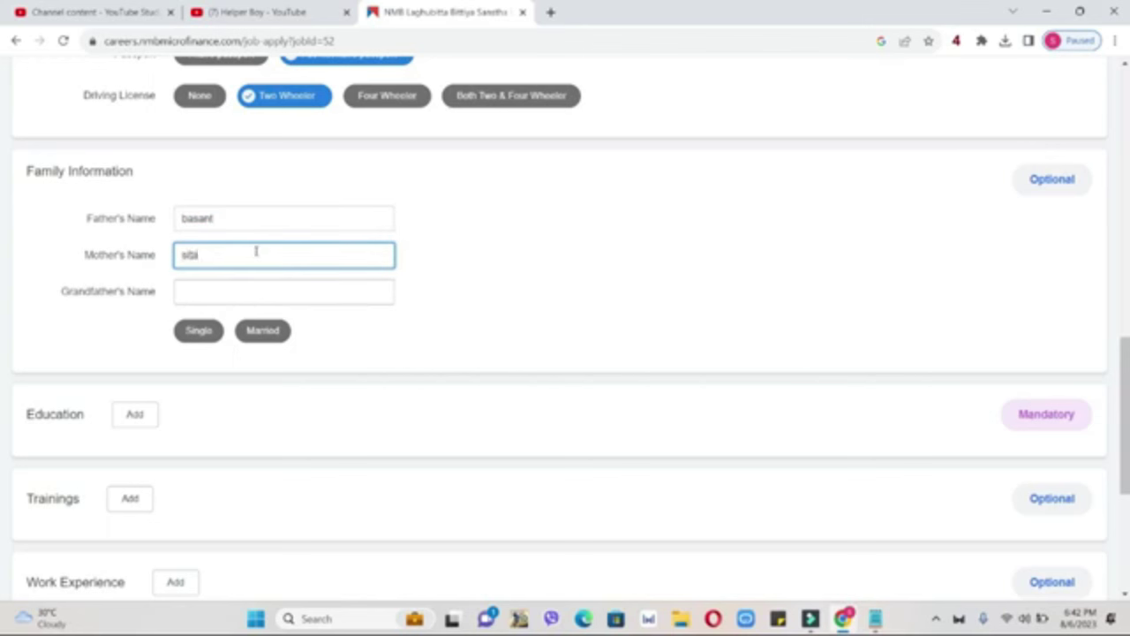
key(ctrl+a)
click(246, 287)
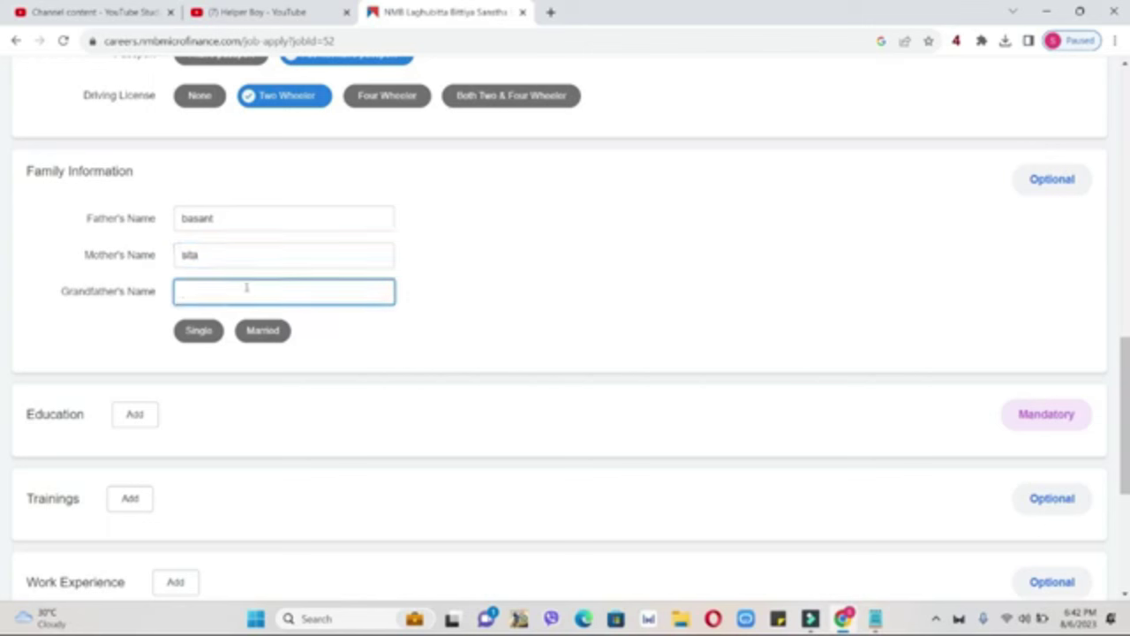
click(192, 340)
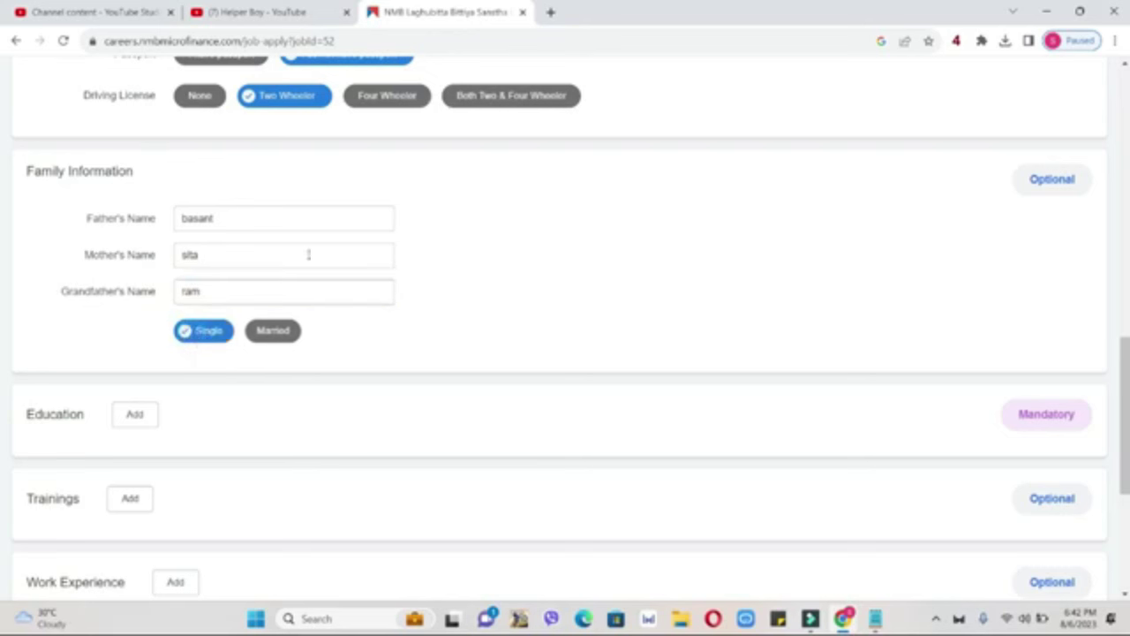
Step: Add the family surname to all three parents' and grandfather's names, then add an Education entry
click(284, 220)
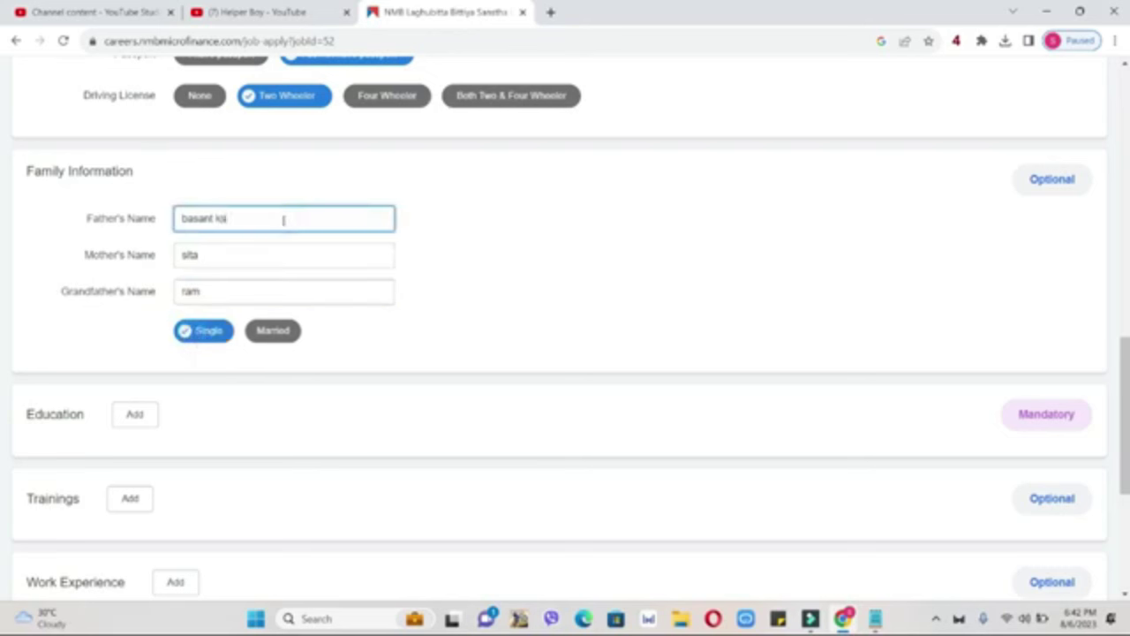
drag(216, 218, 257, 217)
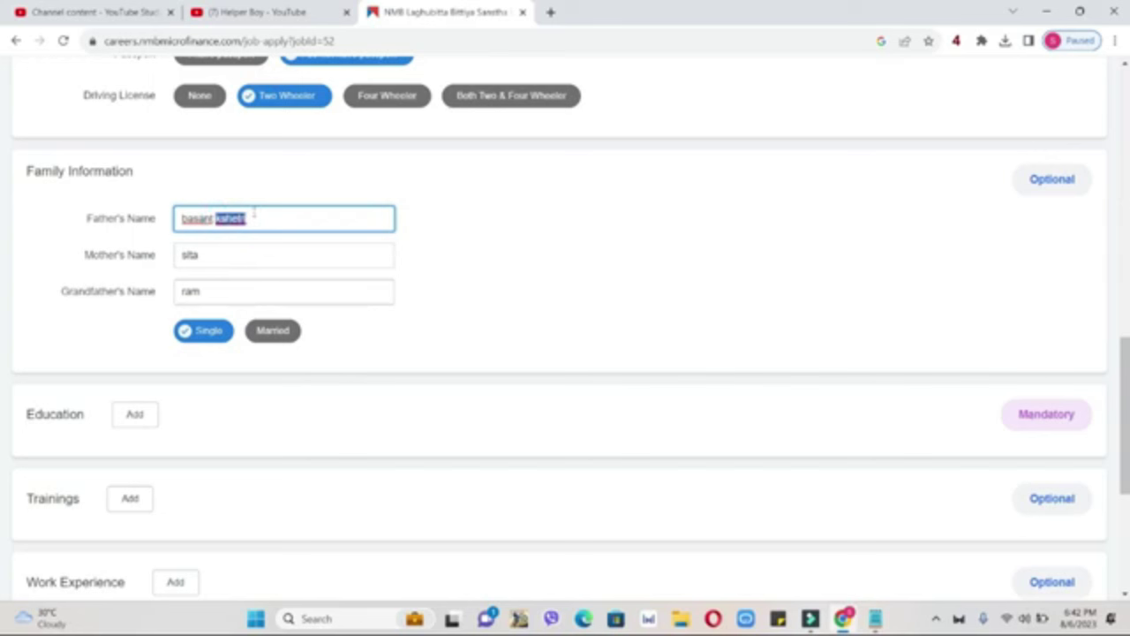
key(ctrl+v)
key(ctrl+z)
click(272, 258)
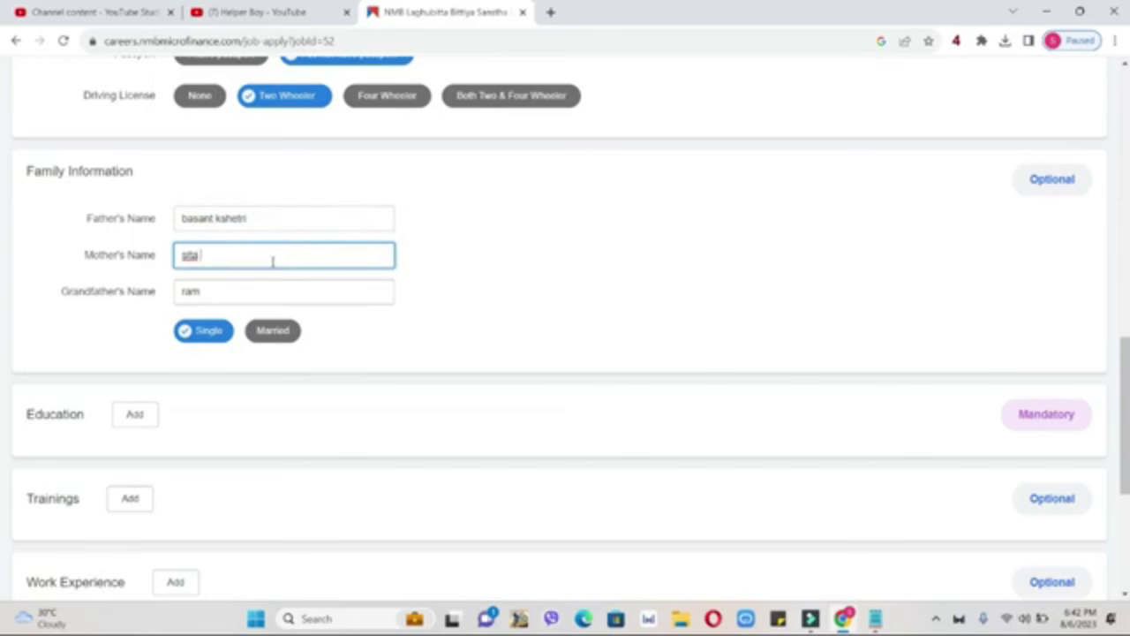
click(274, 292)
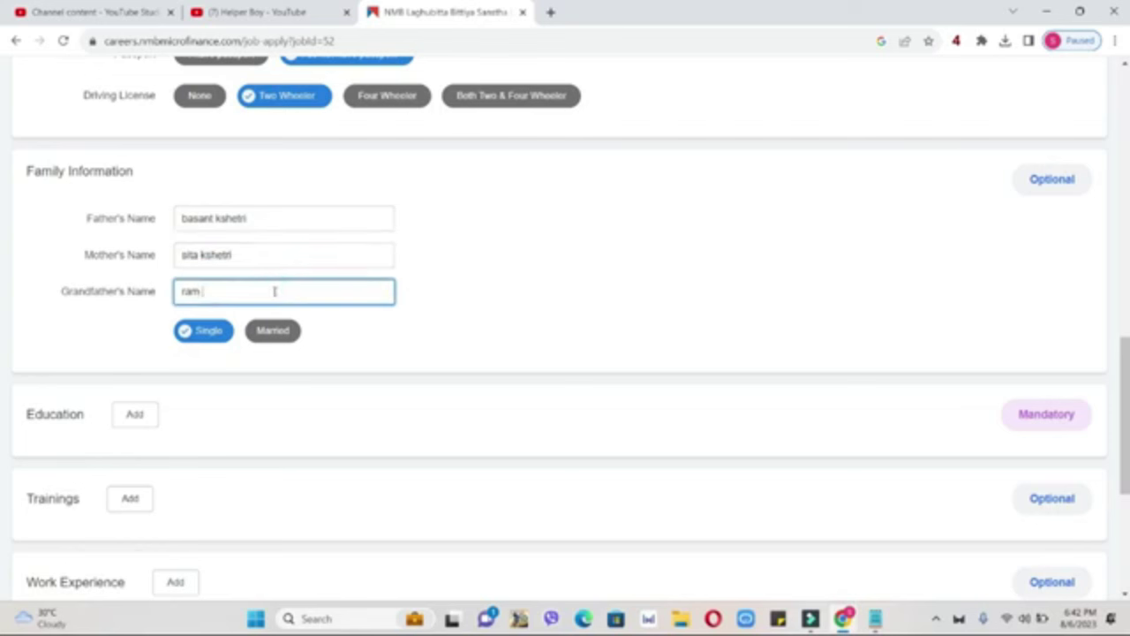
click(147, 416)
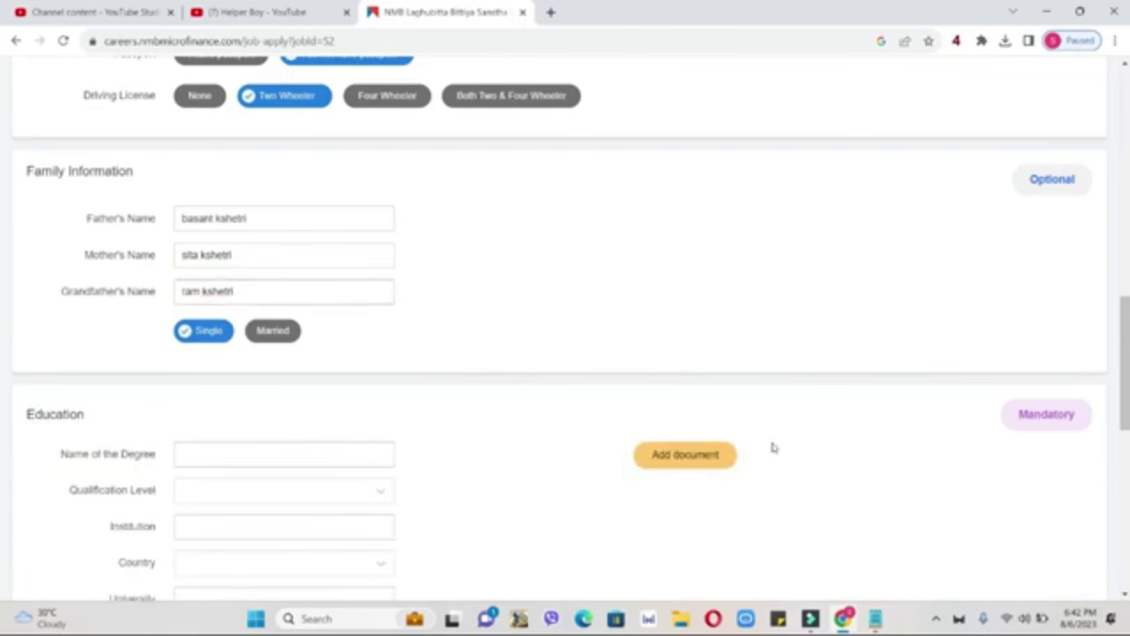
scroll(566, 303, down, 2)
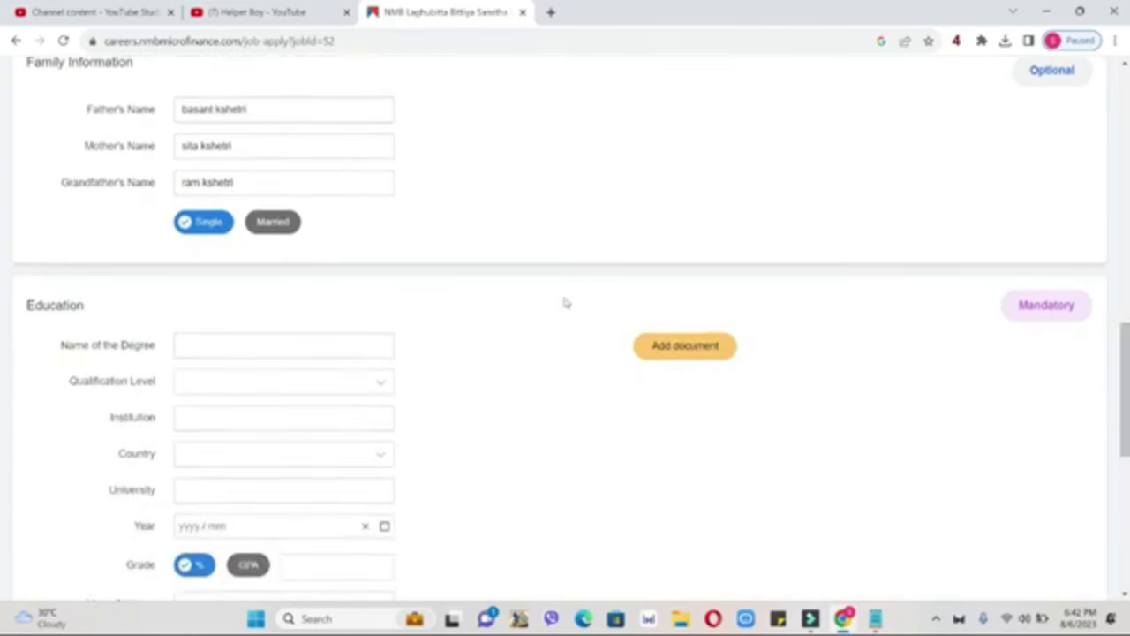